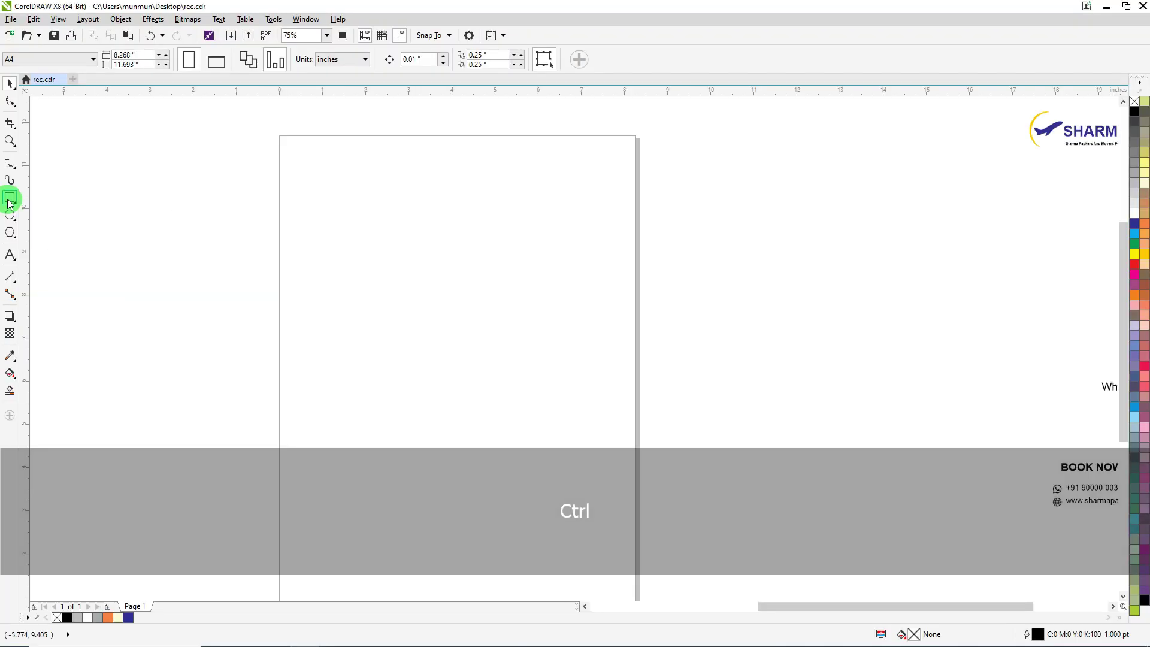
Step: Draw a rectangle on the page, set its size to 7 by 9 inches and center it on the page
left_click_drag(330, 209, 560, 531)
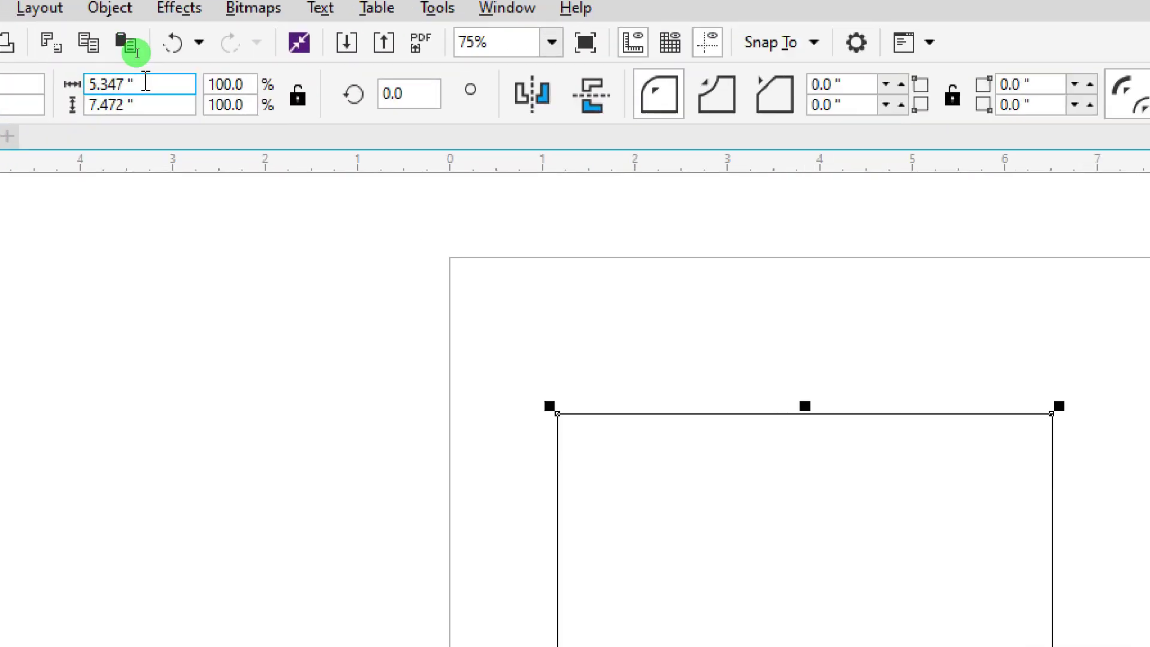
left_click_drag(137, 54, 88, 51)
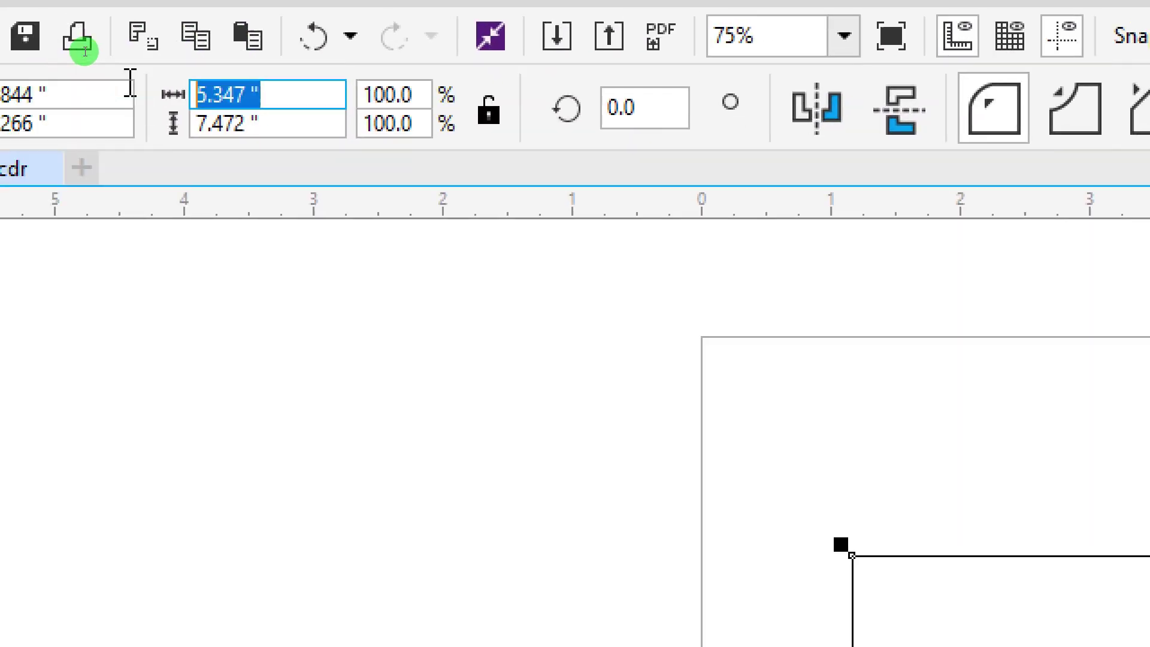
type("7")
key("Tab")
type("9")
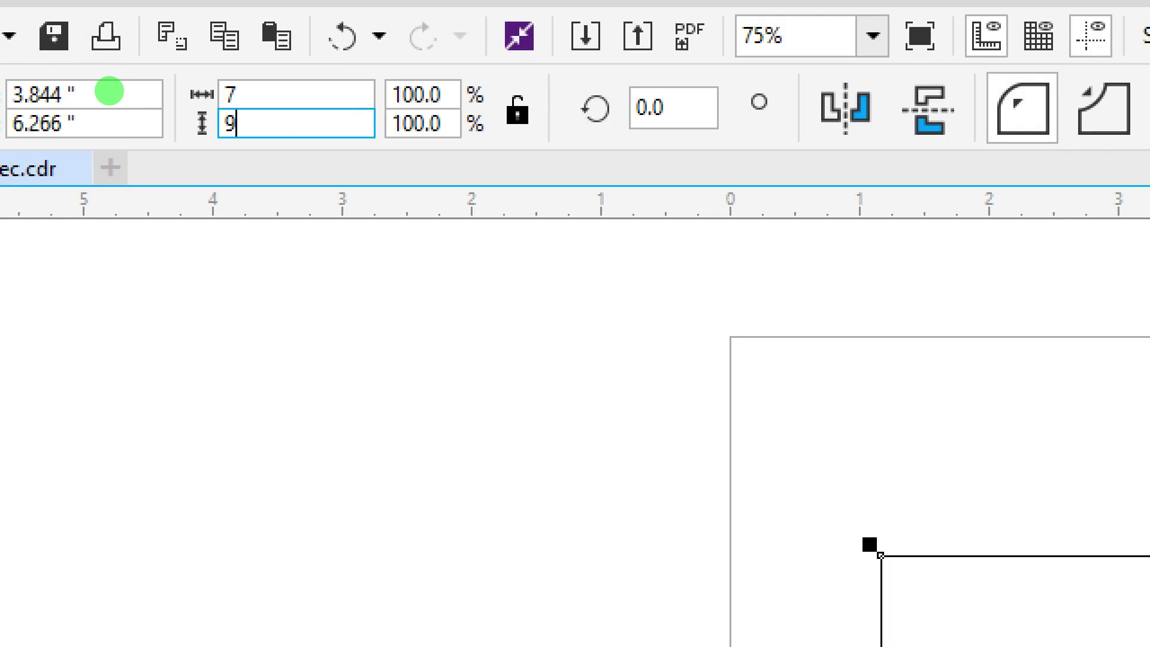
key("Return")
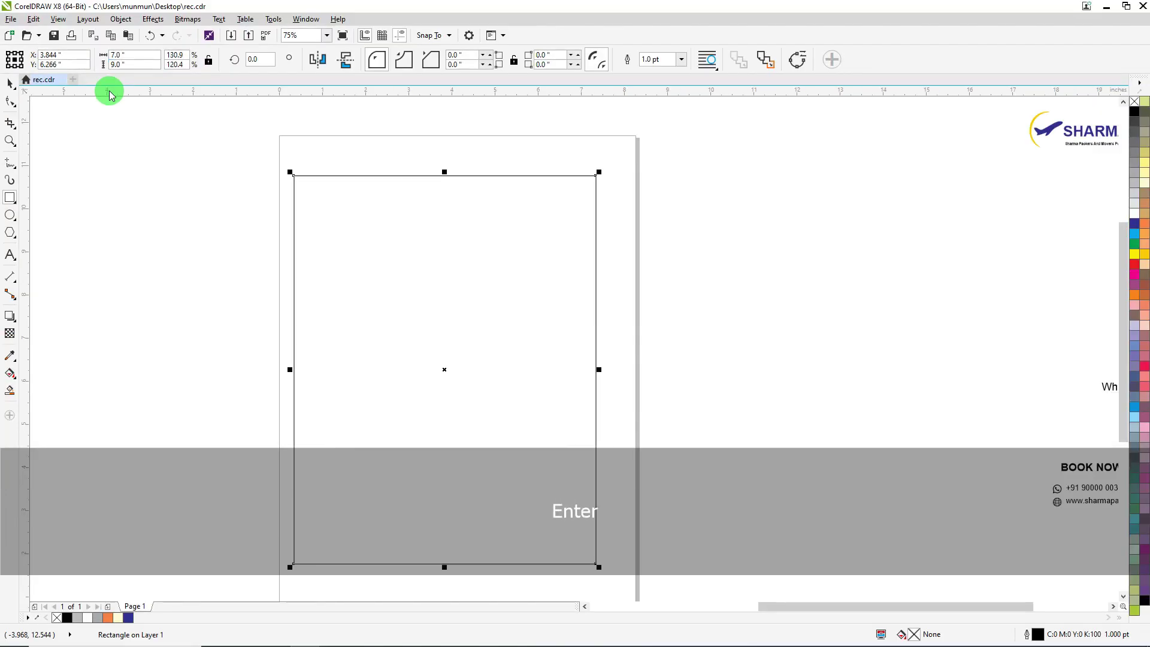
key("p")
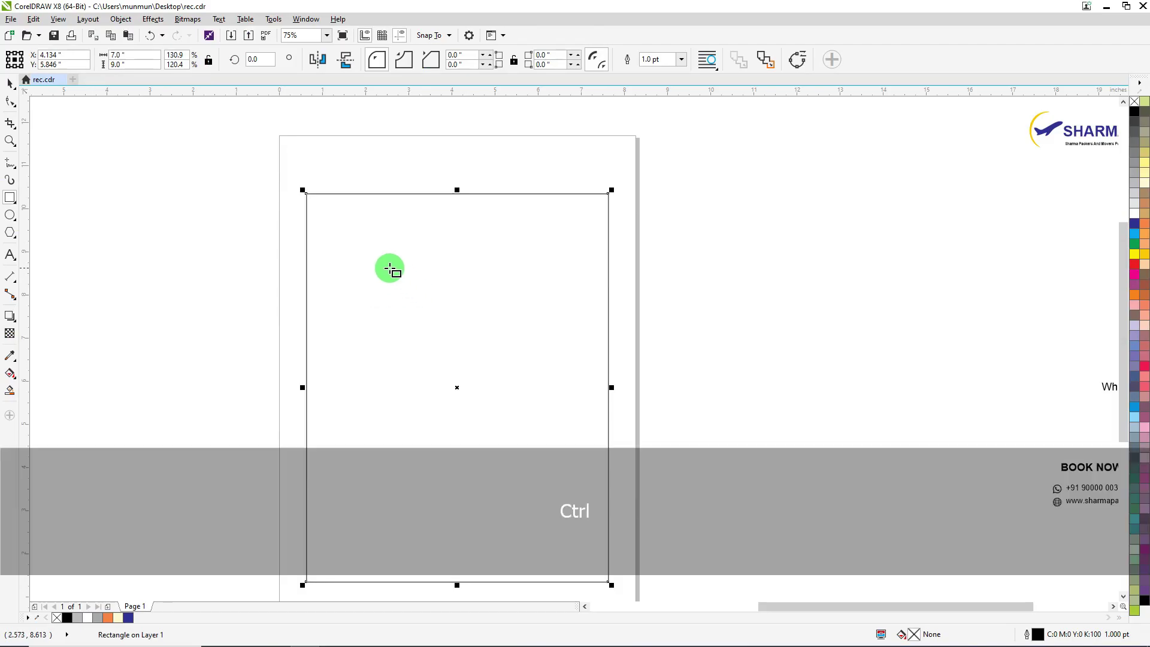
Step: Draw a square about 3.47 inches wide inside the rectangle and convert it to curves
left_click_drag(389, 268, 510, 412)
left_click(10, 84)
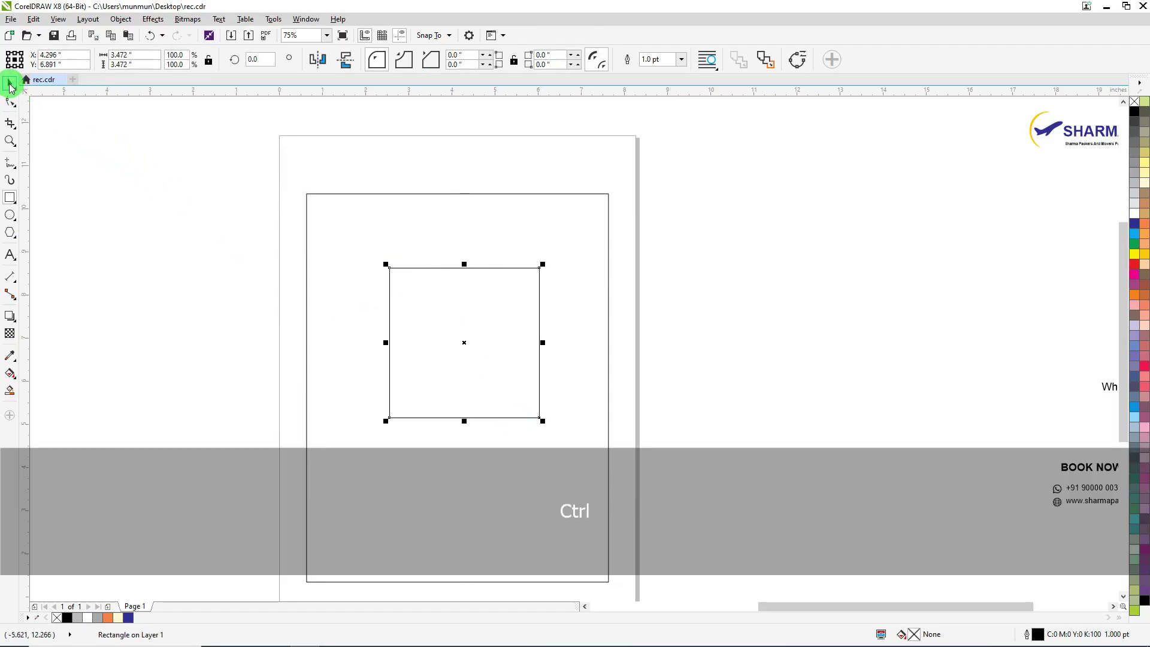
right_click(449, 328)
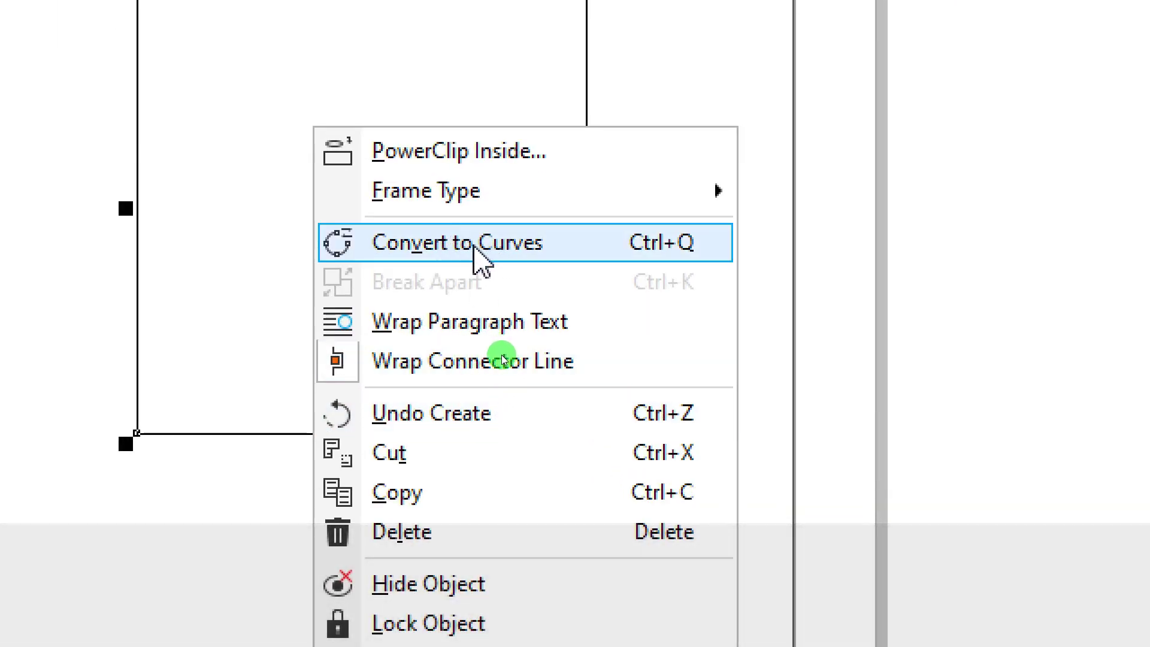
left_click(473, 245)
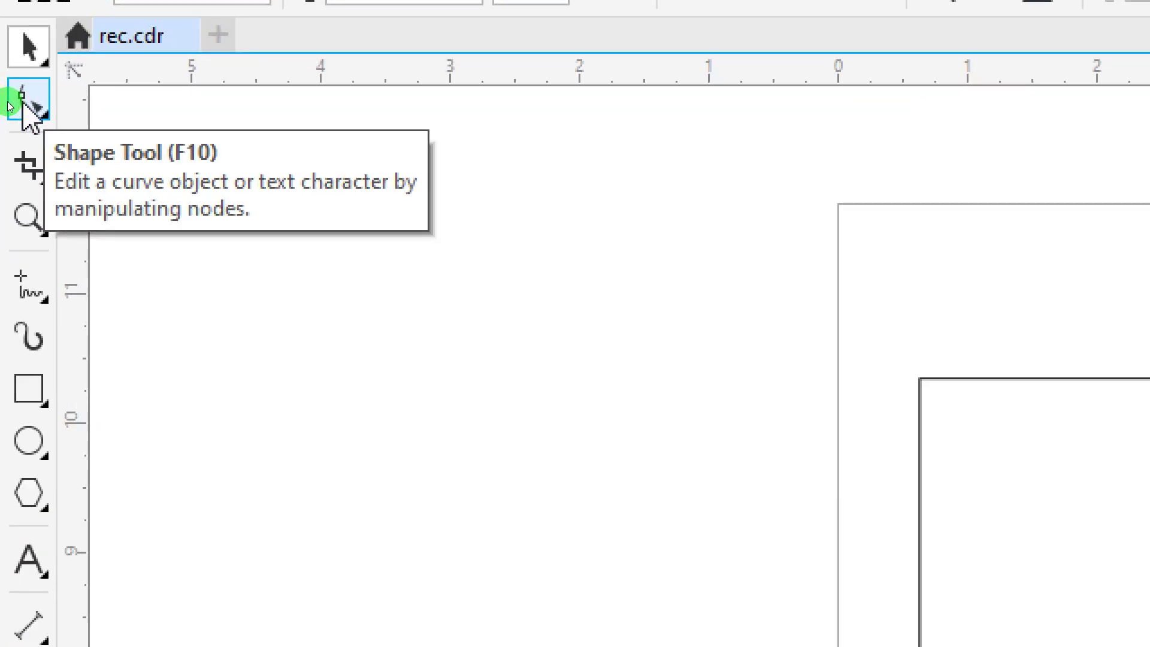
Step: Delete the square's lower-left node with the Shape tool to turn it into a right triangle
left_click(27, 108)
left_click_drag(422, 404, 535, 408)
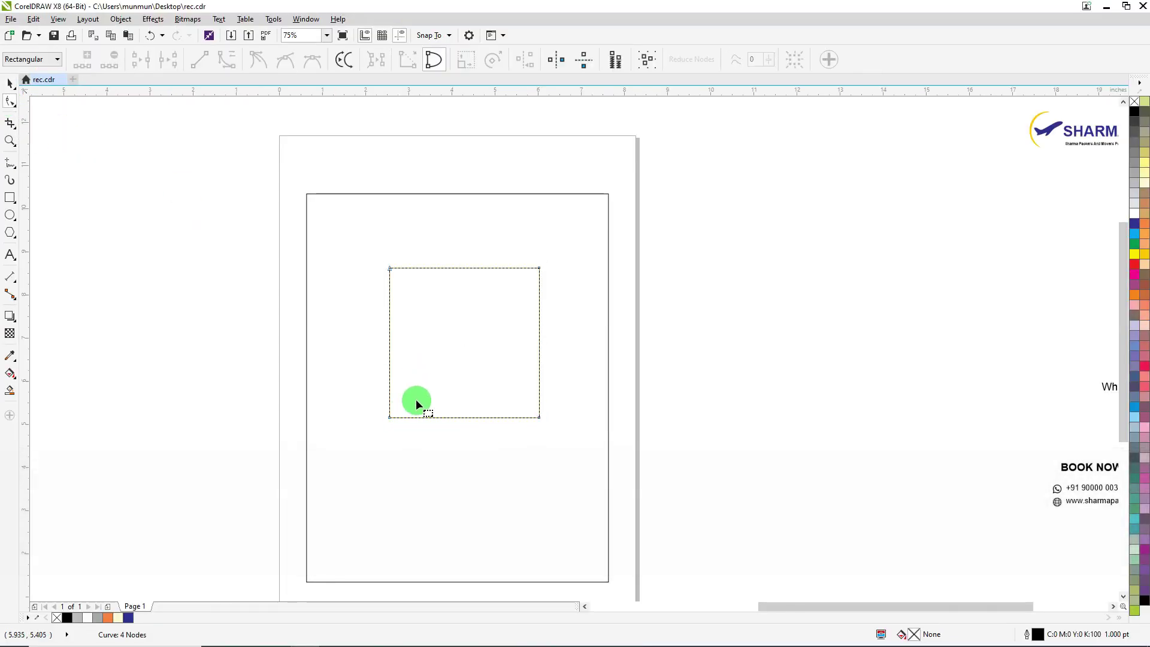
left_click_drag(428, 457, 429, 457)
right_click(391, 418)
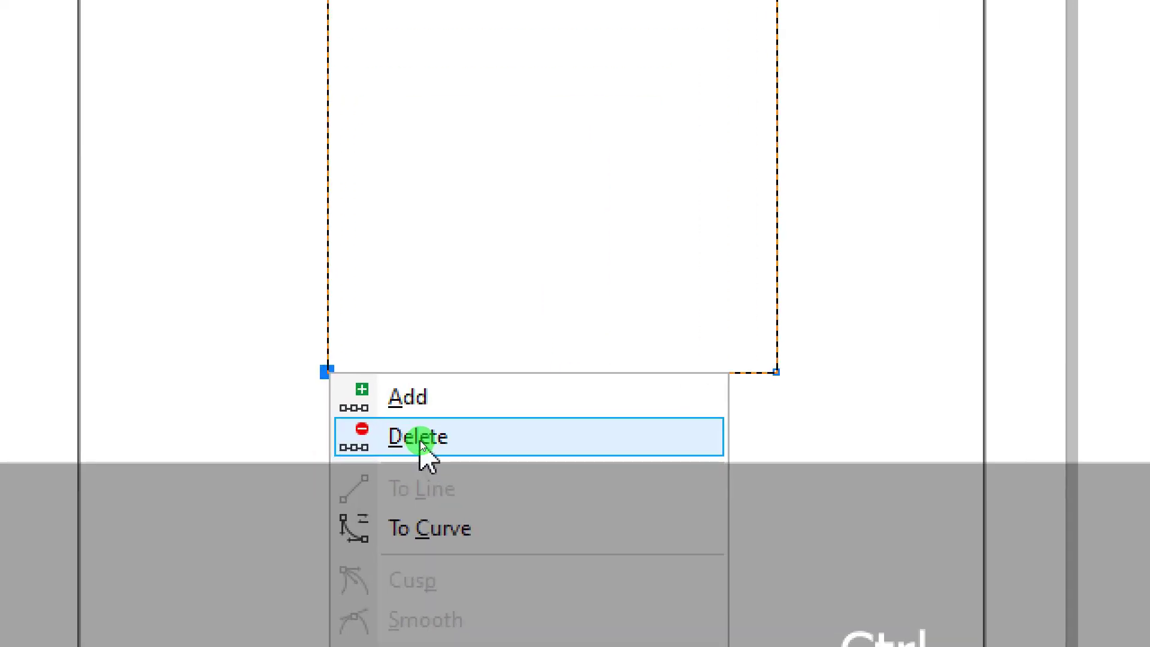
left_click(419, 440)
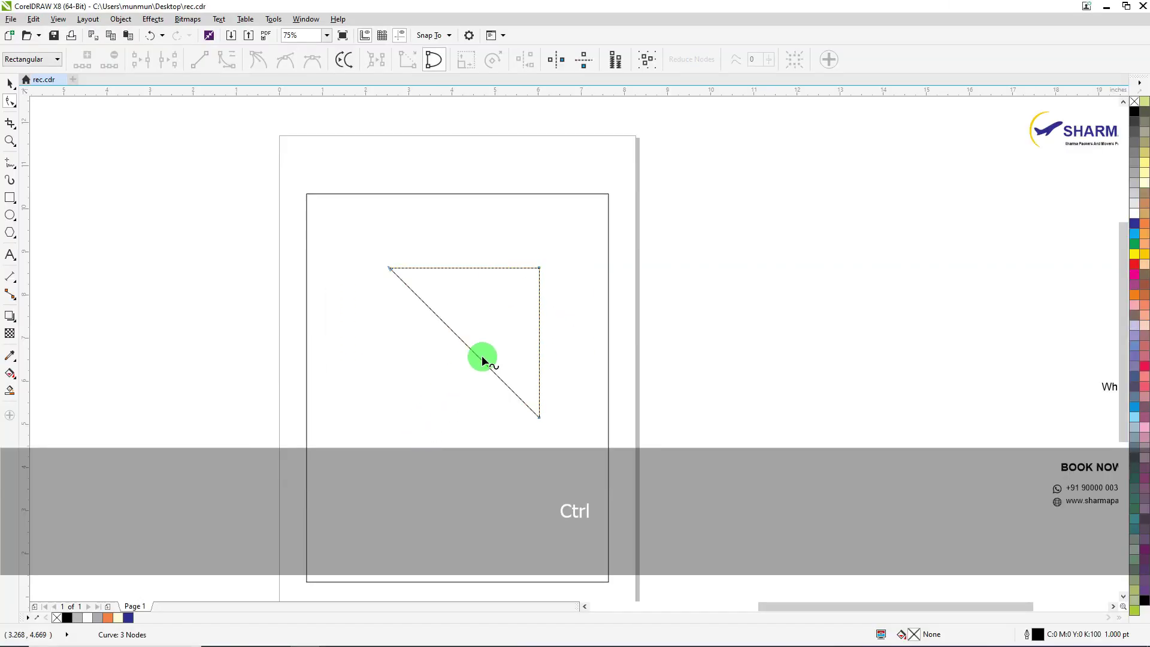
Step: Align the triangle to the top and right edges of the large rectangle
left_click(9, 86)
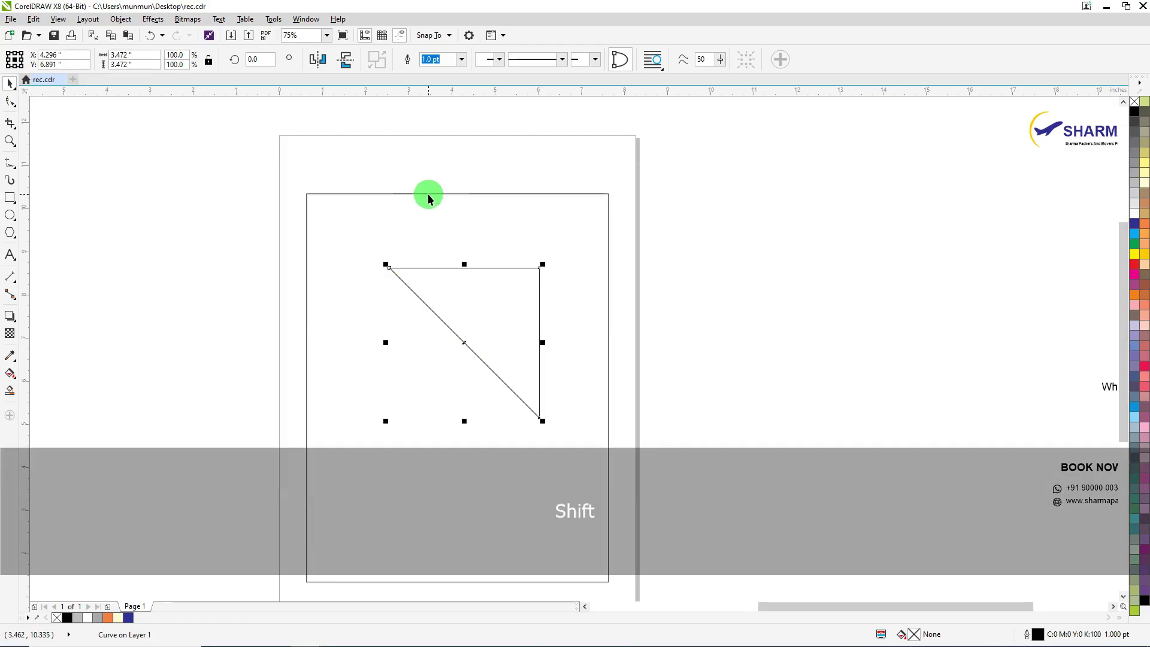
left_click(428, 194, "shift")
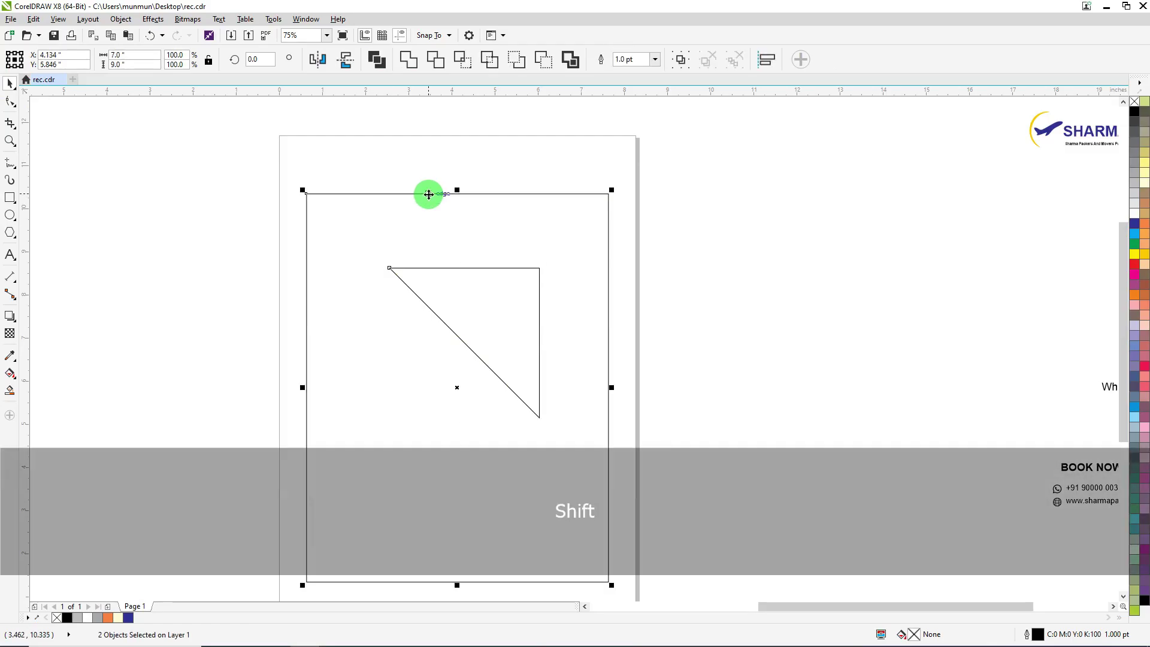
key("t")
key("r")
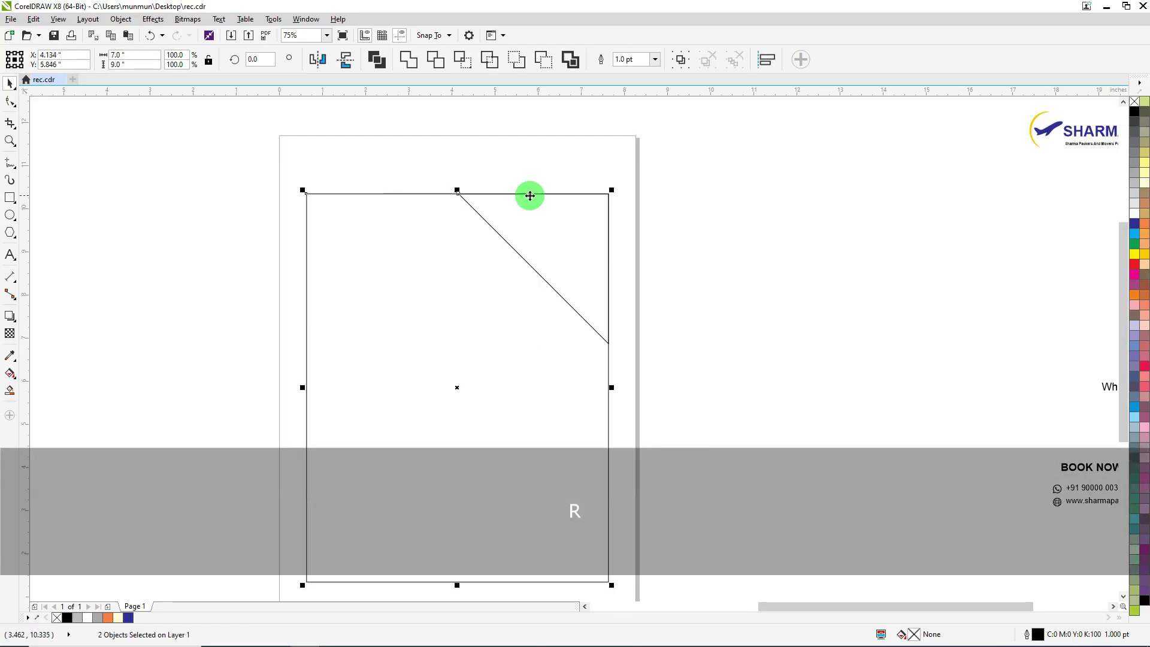
Step: Duplicate the triangle toward the lower left, mirror the copy horizontally and set its rotation to 45 degrees
left_click_drag(712, 136, 389, 401)
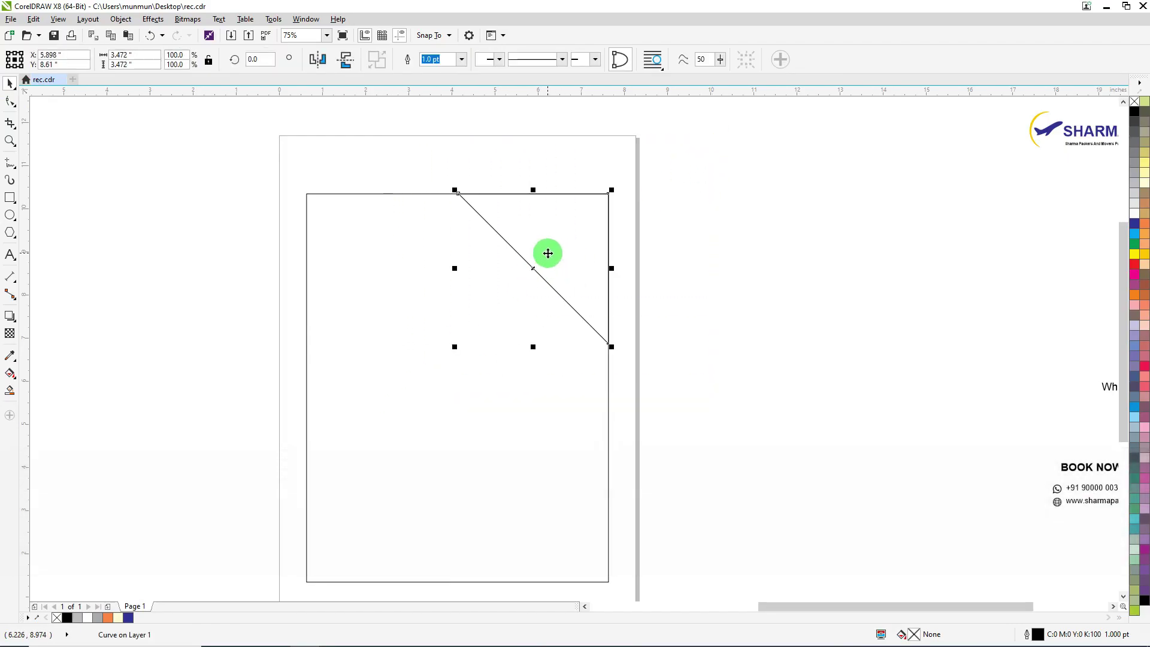
left_click_drag(518, 267, 432, 317)
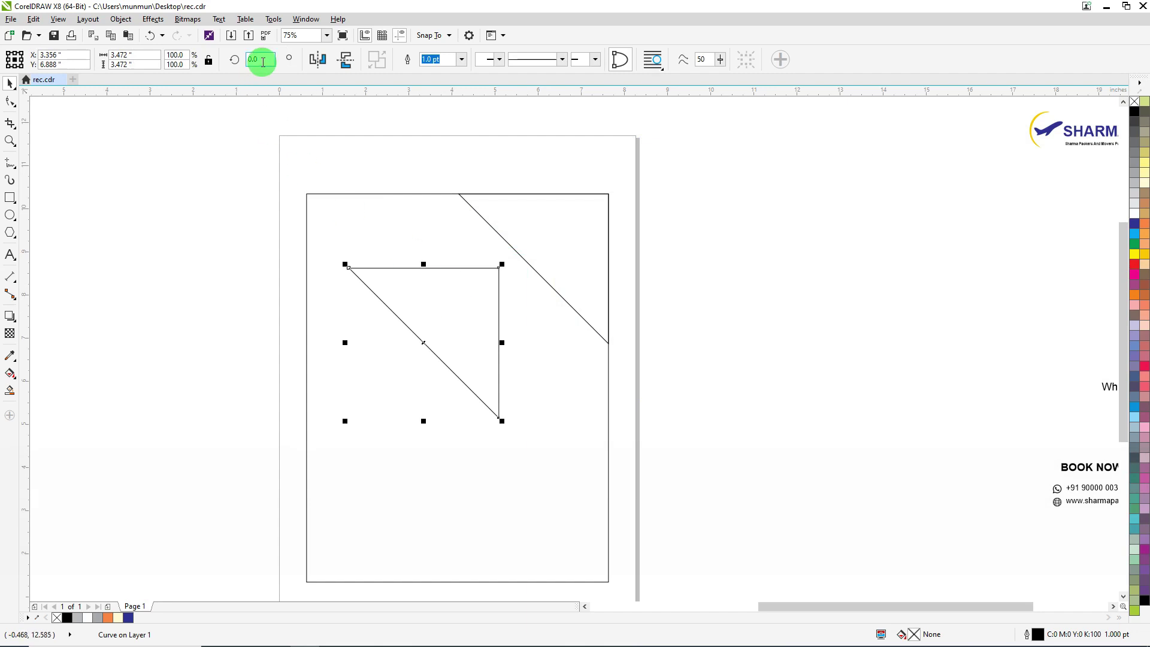
left_click(318, 59)
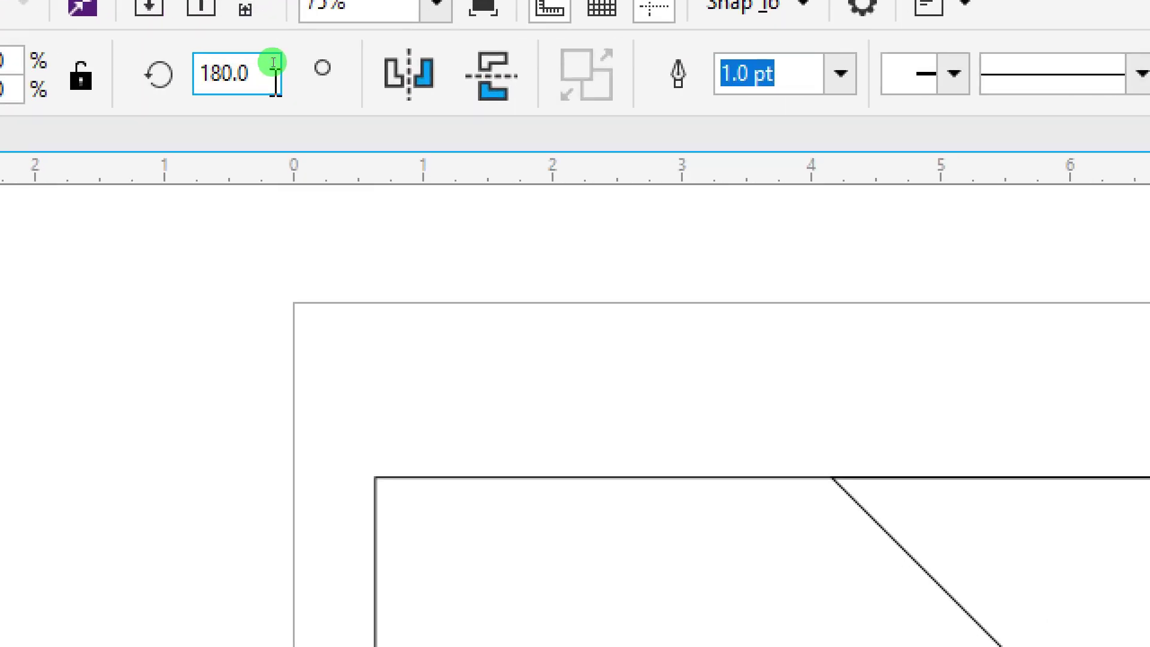
left_click_drag(271, 61, 232, 60)
type("45")
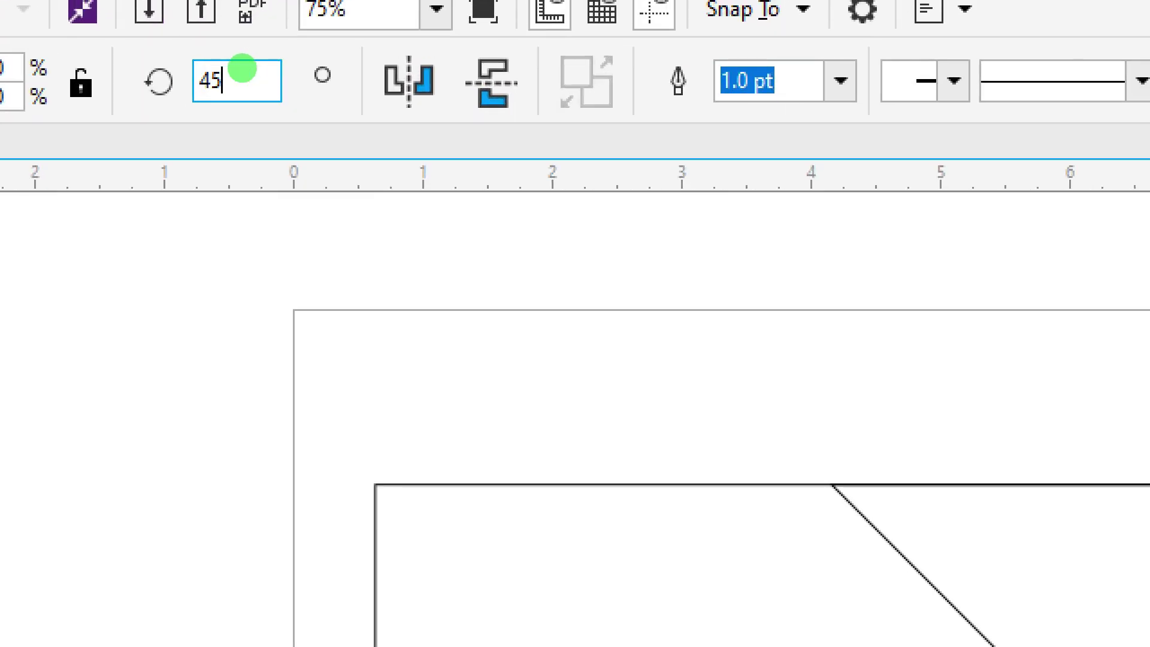
key("Return")
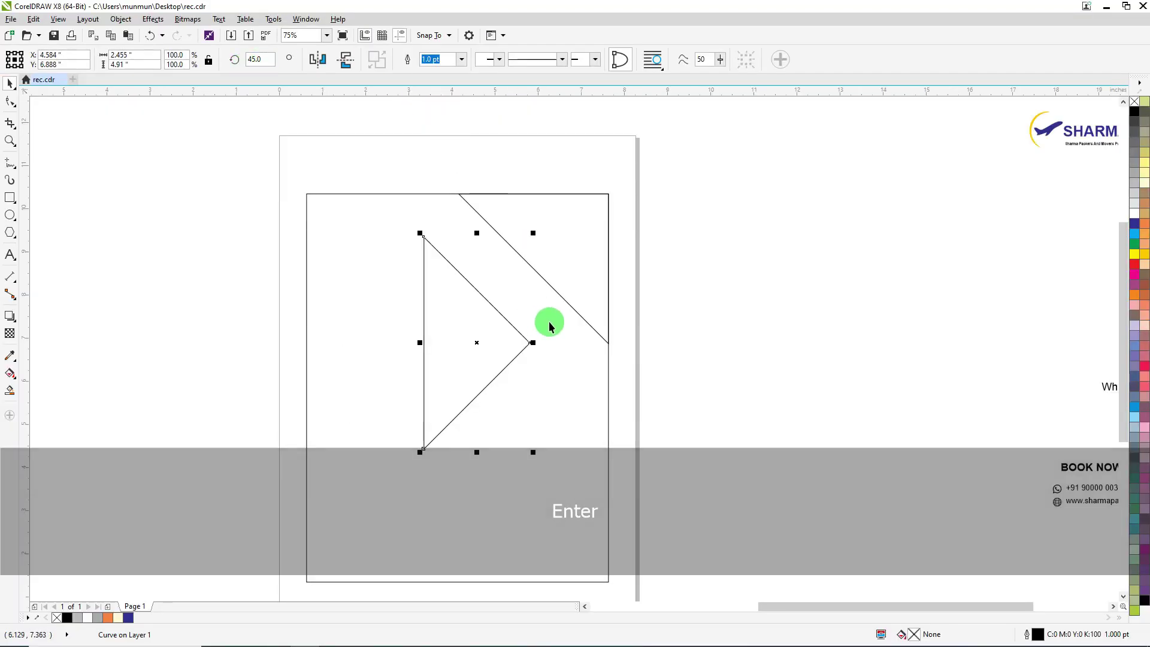
Step: Align the rotated triangle copy to the top and right edges of the large rectangle
left_click(584, 371, "shift")
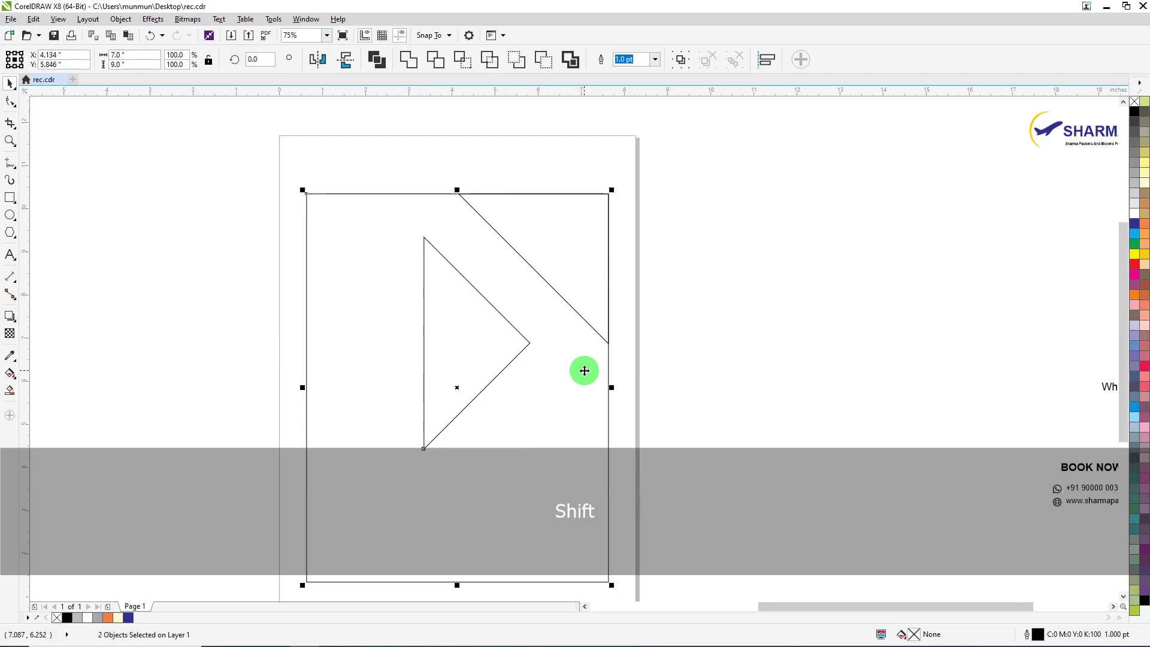
key("t")
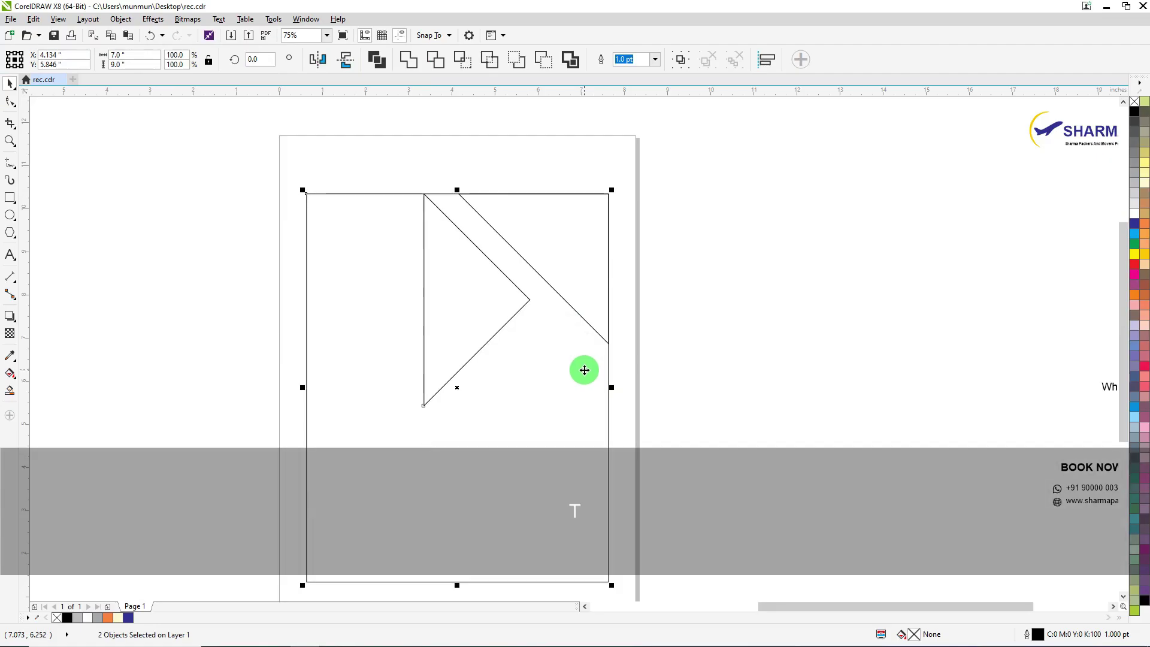
key("r")
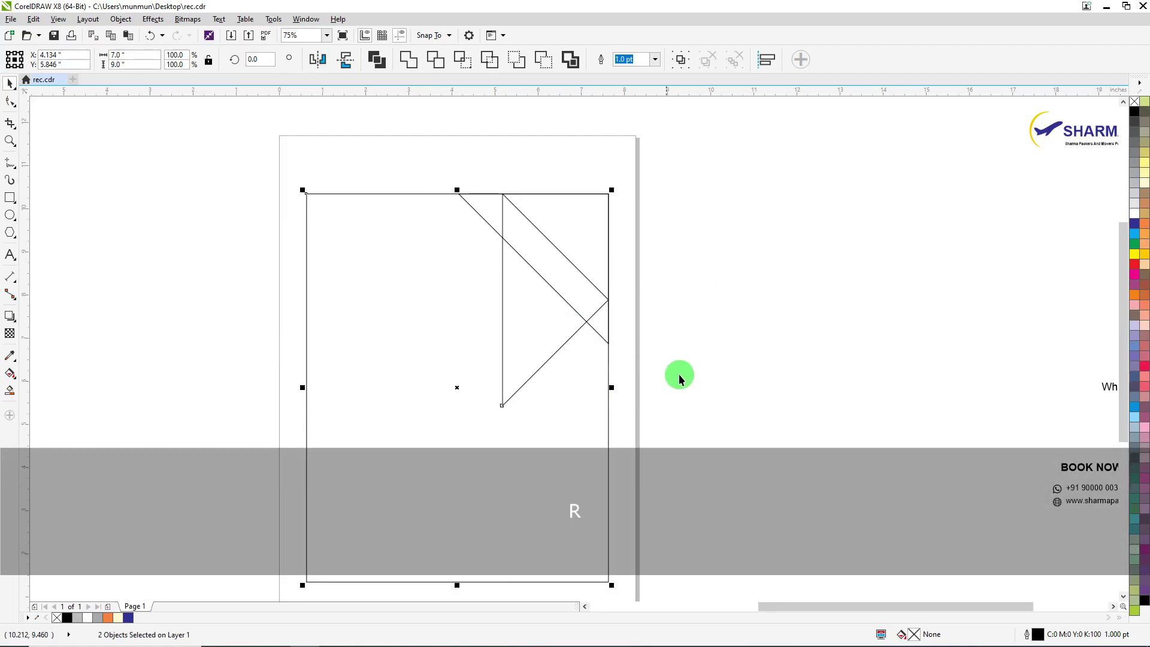
left_click(678, 375)
Step: Mirror the rotated triangle horizontally so it points left, and fill it with white
left_click(566, 260)
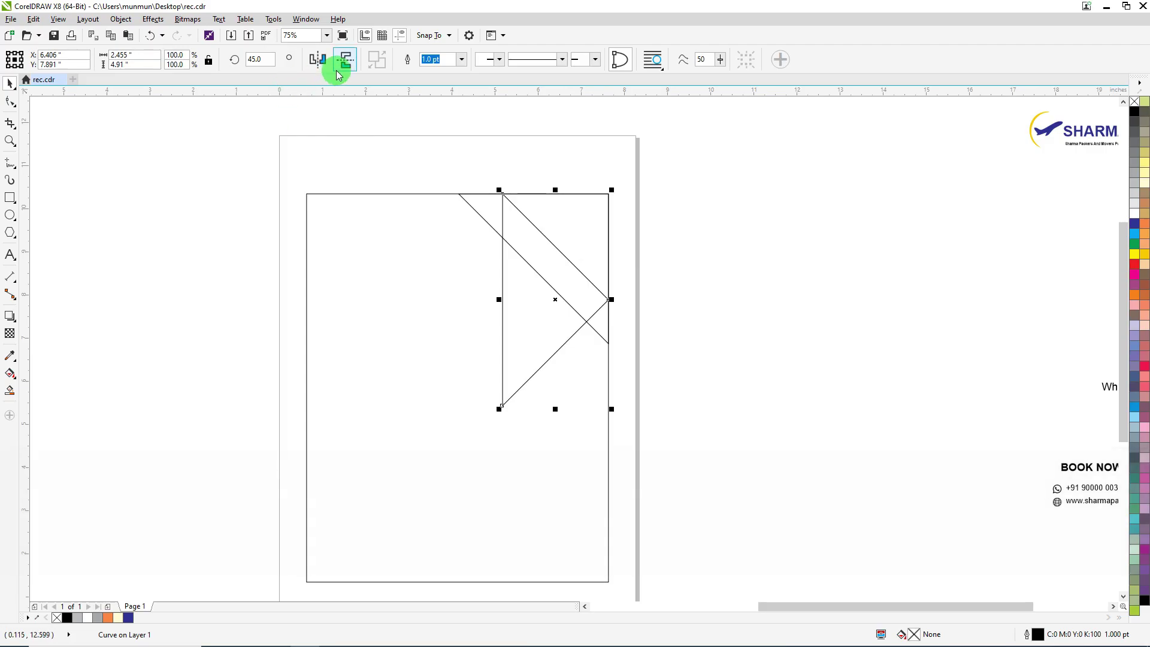
left_click(320, 59)
left_click(710, 239)
left_click(539, 325)
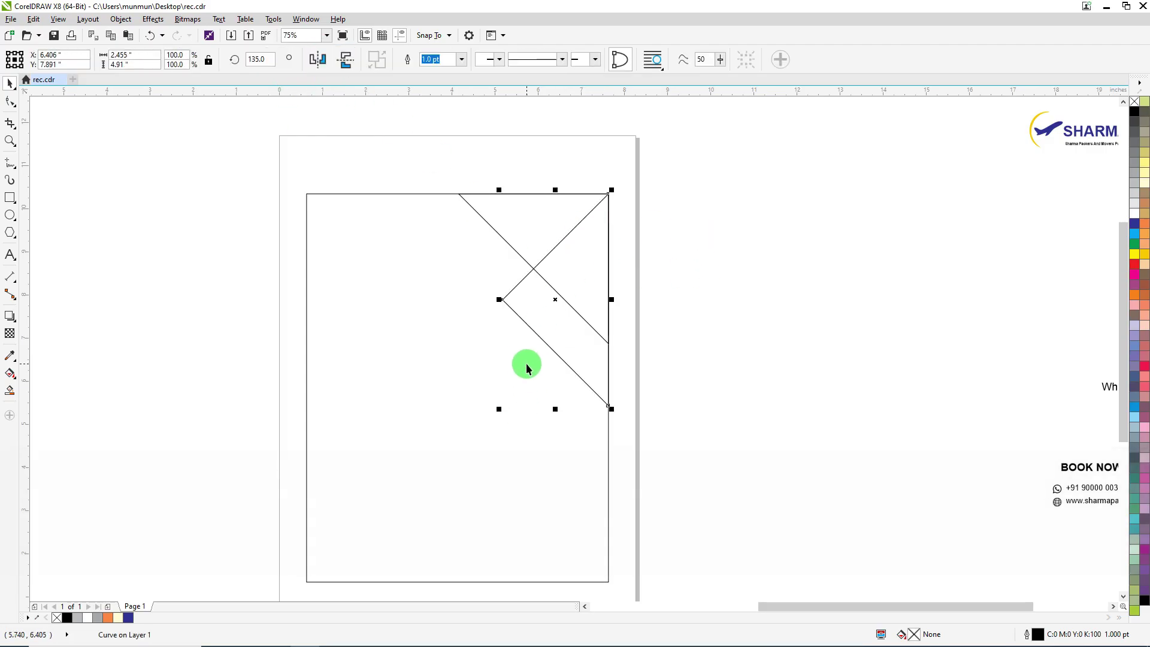
left_click(1136, 214)
left_click(859, 246)
left_click(558, 318)
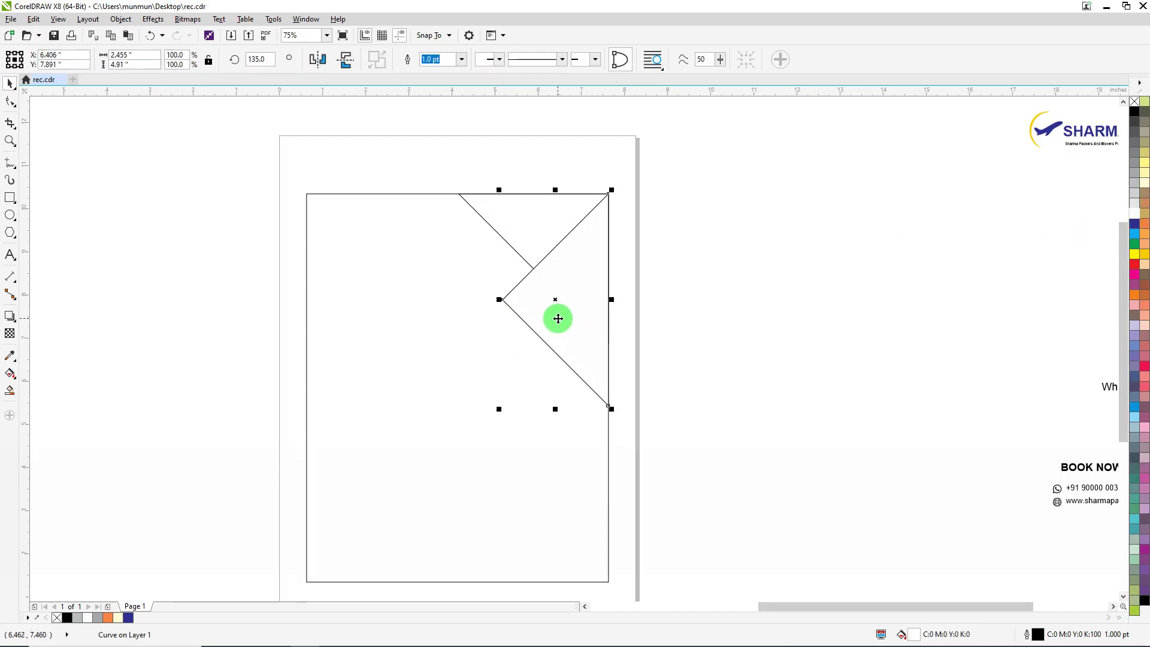
Step: Enlarge the white triangle proportionally toward the lower left, keeping its upper-right corner in place
left_click(716, 285)
left_click(523, 309)
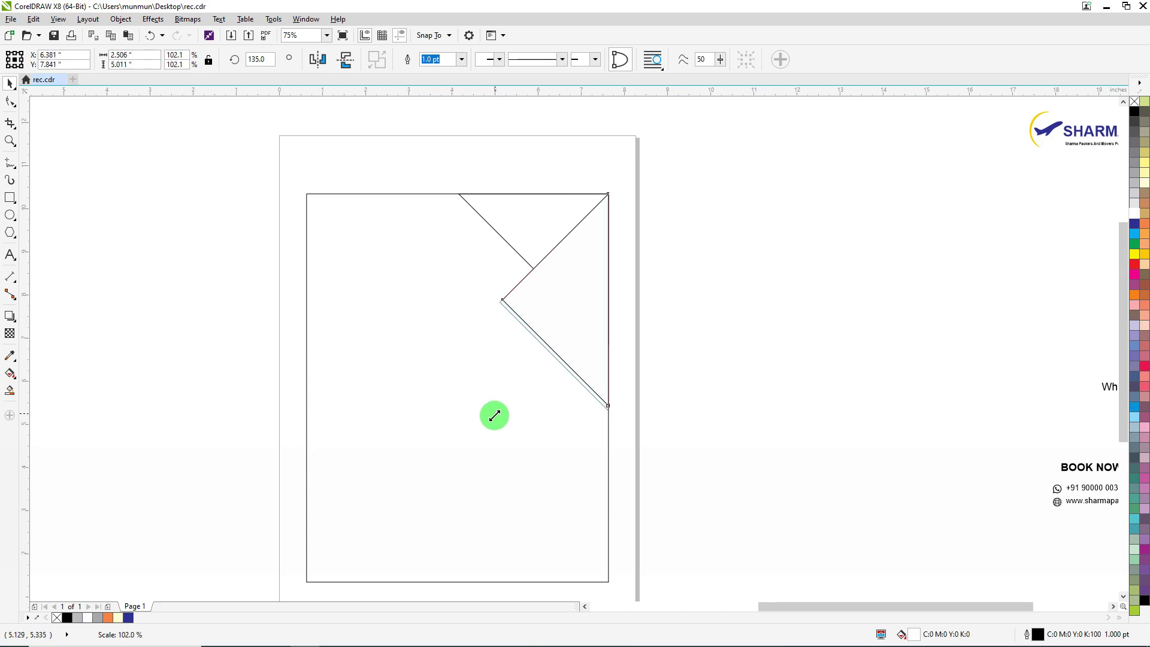
left_click_drag(494, 415, 471, 456)
Step: Enlarge the triangle behind the white one proportionally toward the lower left to about 4.04 inches wide
left_click(513, 224)
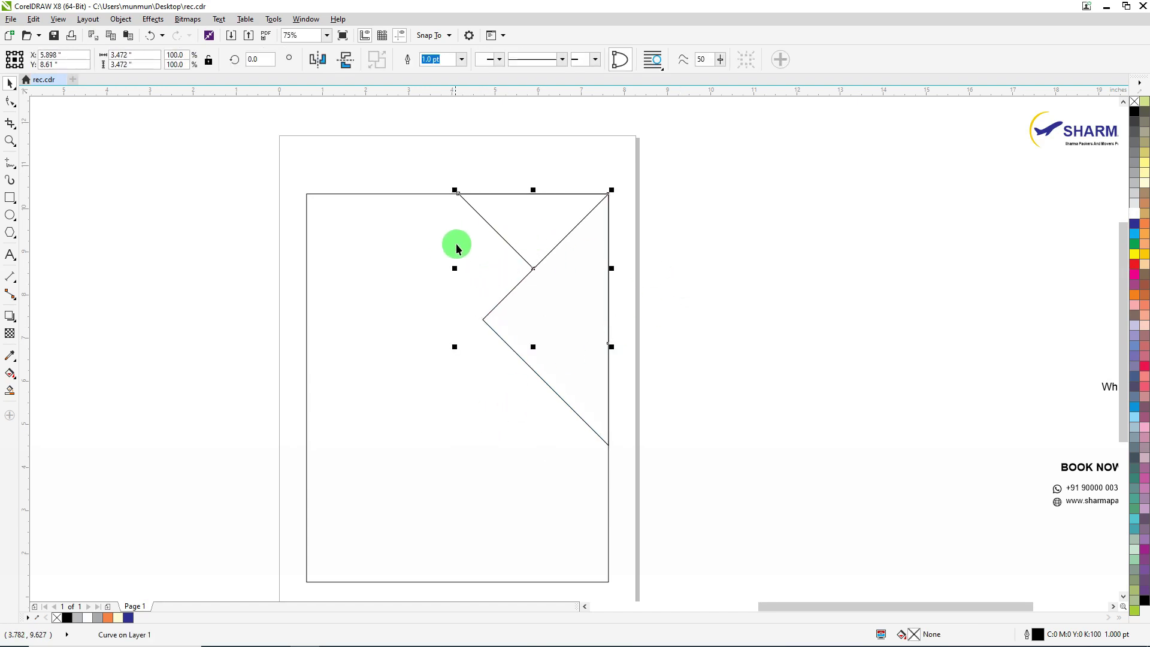
left_click_drag(455, 344, 430, 372)
key("ctrl+z")
left_click(502, 233)
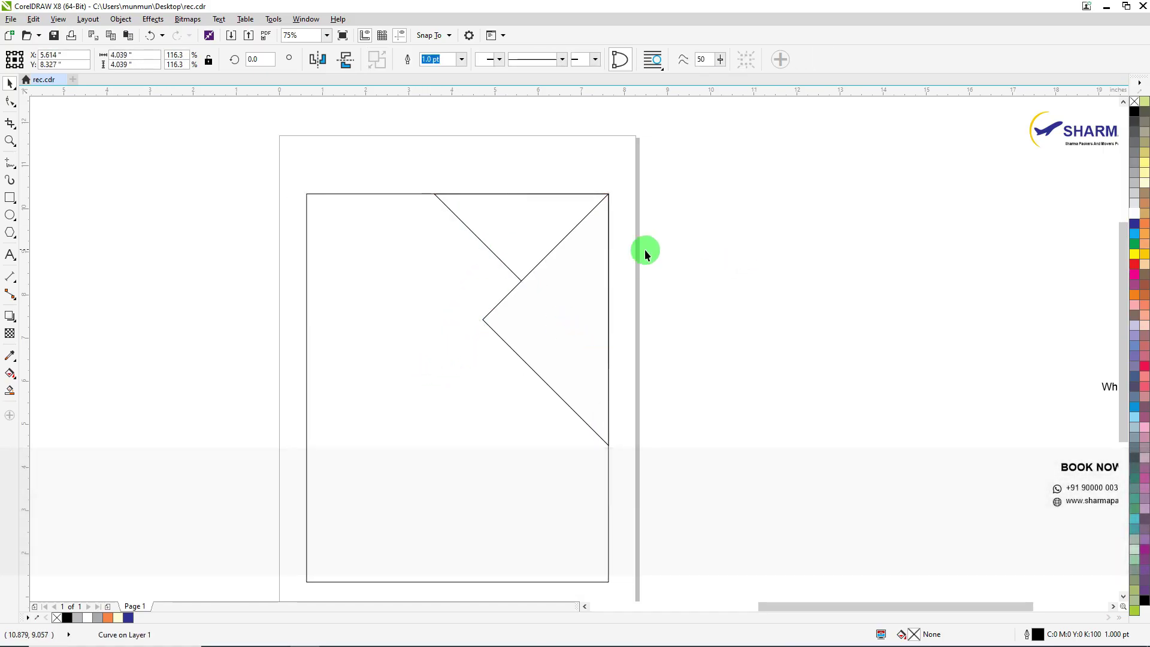
left_click(644, 249)
Step: Move the photo of the mover carrying a box and the photo of the loaded van beside the page's right edge
scroll(486, 241, "down", 2)
left_click_drag(101, 319, 670, 299)
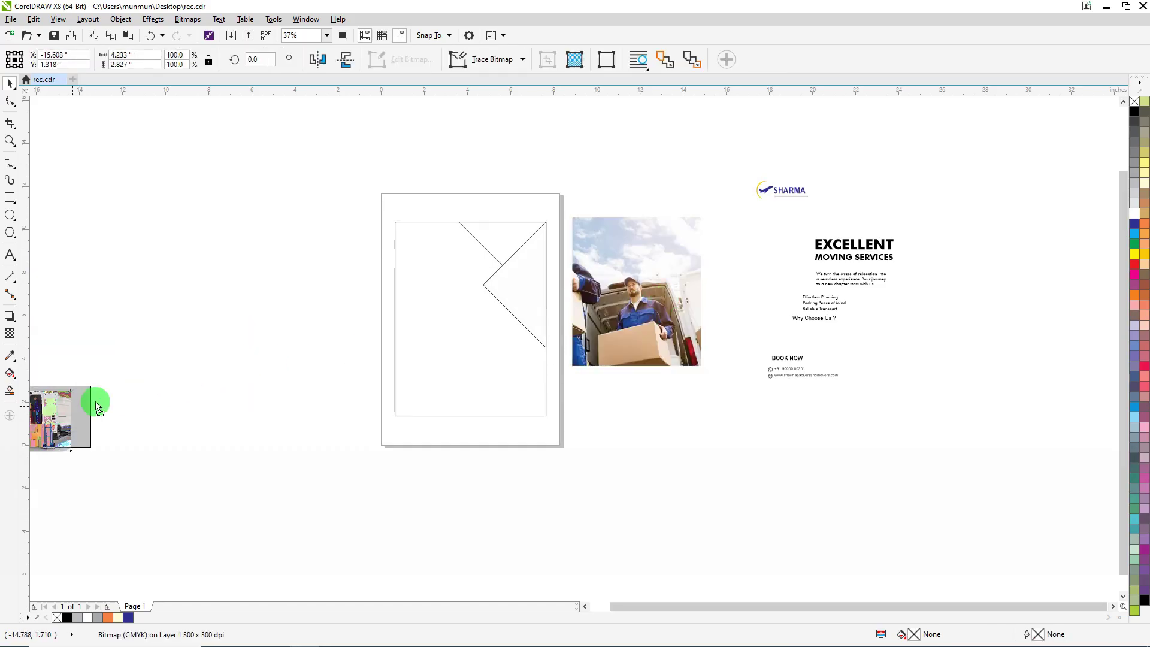
left_click_drag(66, 413, 602, 211)
Step: PowerClip the loaded van photo inside the upper triangle
scroll(602, 211, "up", 1)
right_click(539, 178)
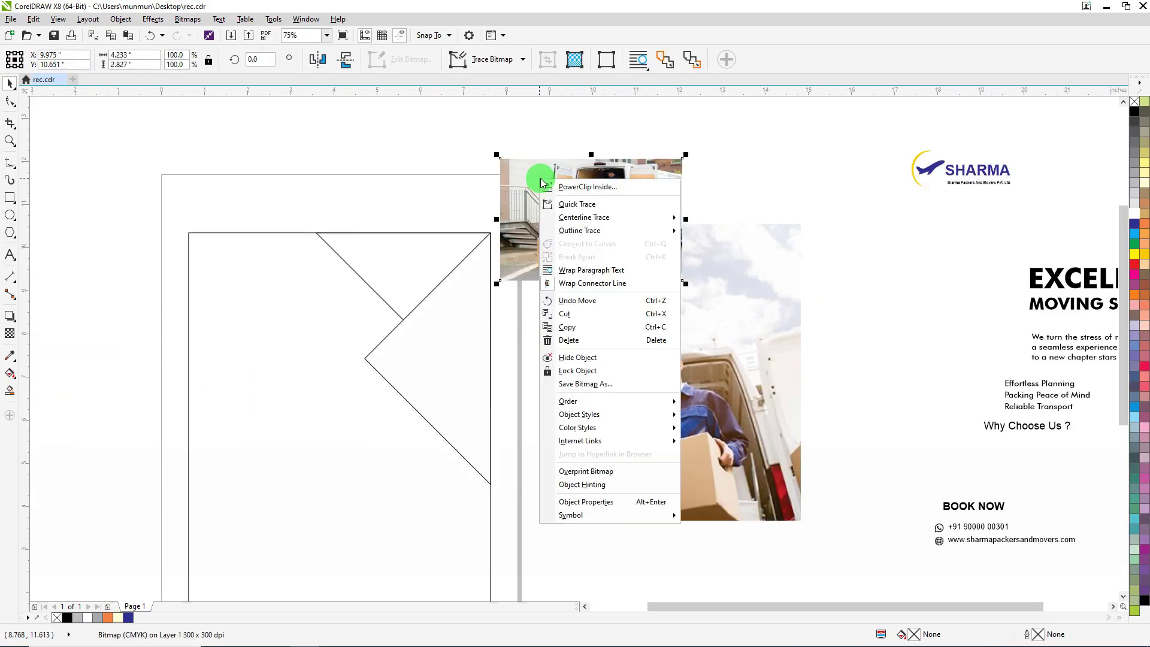
left_click(567, 186)
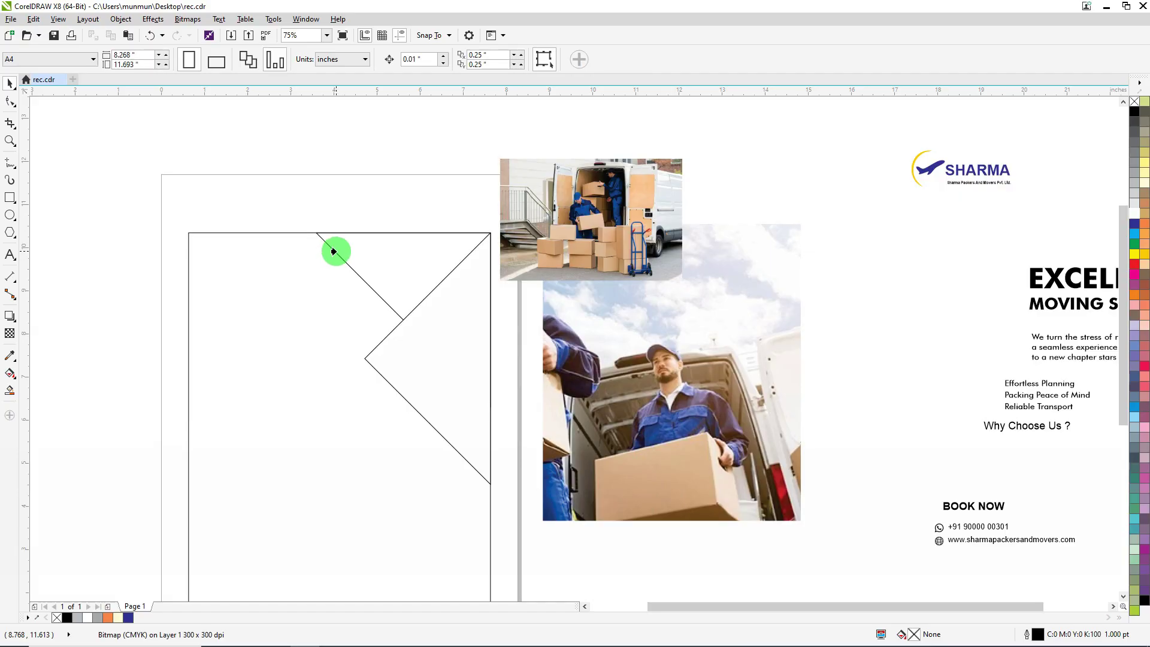
left_click(333, 251)
Step: Edit the upper triangle's PowerClip contents and shift the van photo right so the movers sit within the visible area
left_click(398, 257, "ctrl")
left_click_drag(404, 275, 450, 284)
scroll(426, 261, "up", 1)
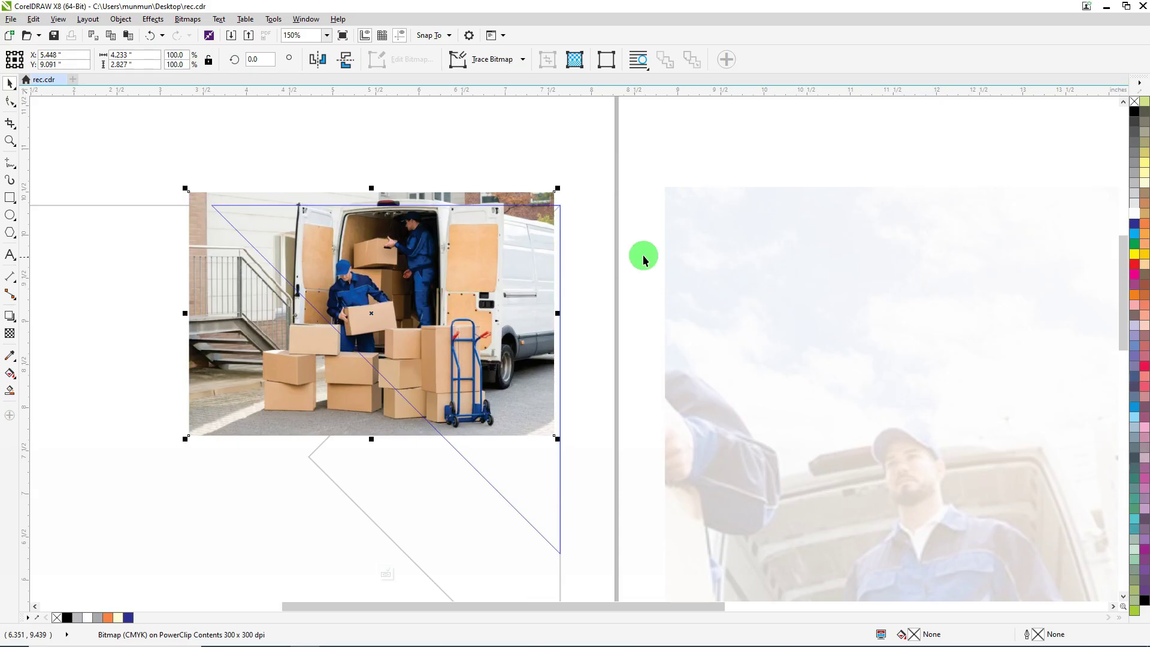
left_click(694, 235, "ctrl")
Step: Move the photo of the mover carrying a box clear of the page and PowerClip it inside the lower right-hand triangle
scroll(459, 182, "down", 1)
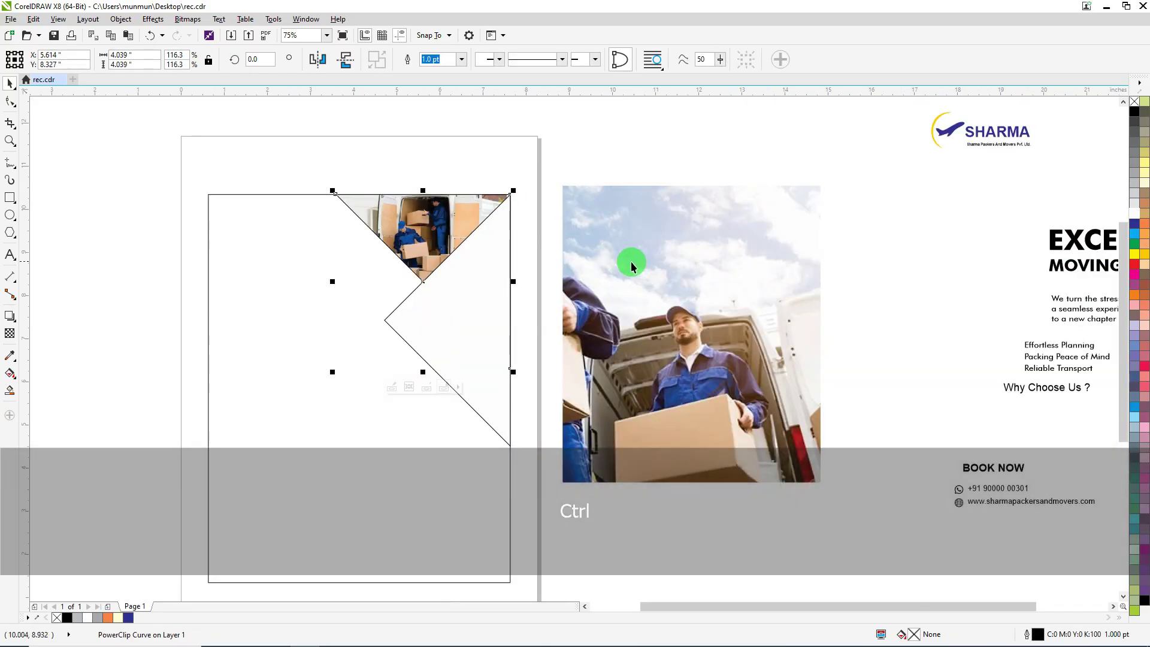
left_click_drag(631, 261, 689, 248)
right_click(728, 299)
left_click(749, 306)
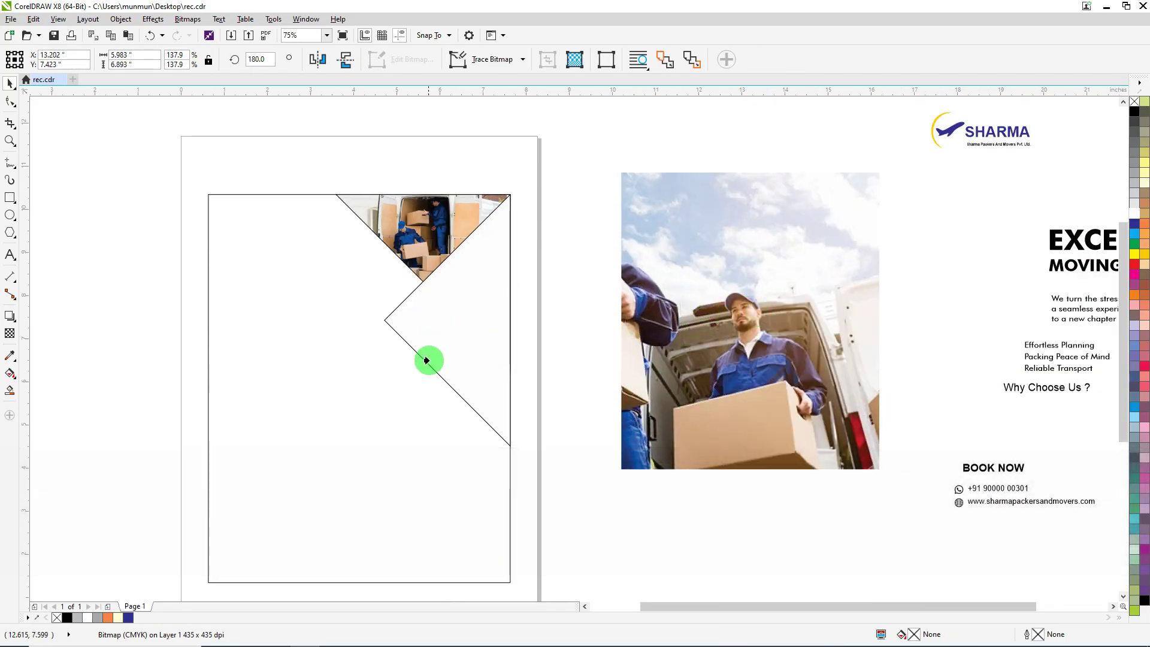
left_click(426, 359)
Step: Edit the lower triangle's PowerClip contents, resizing the mover photo to about 5.45 by 6.28 inches and positioning the mover within the triangle
left_click(472, 330, "ctrl")
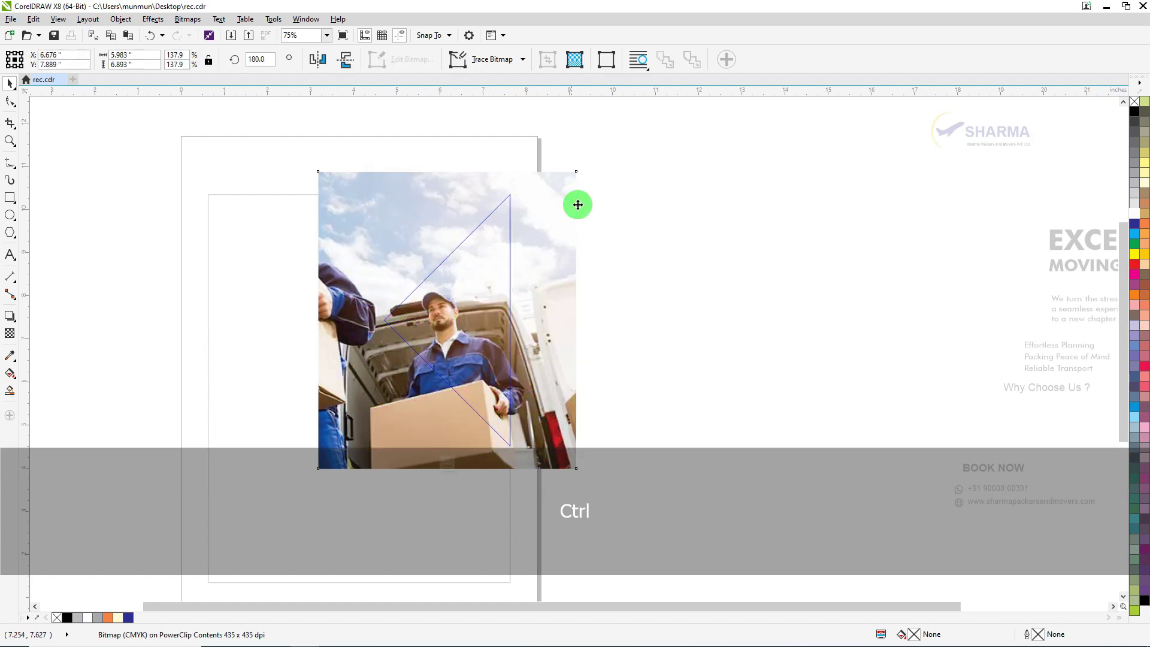
left_click_drag(578, 205, 570, 229)
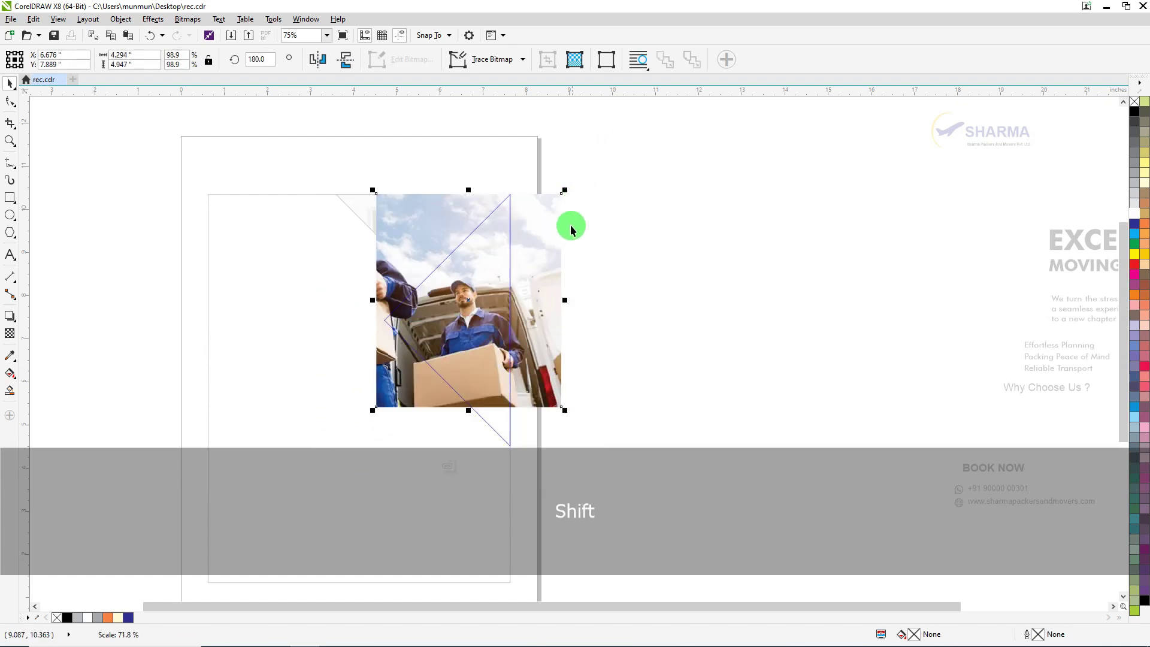
left_click_drag(567, 412, 555, 360)
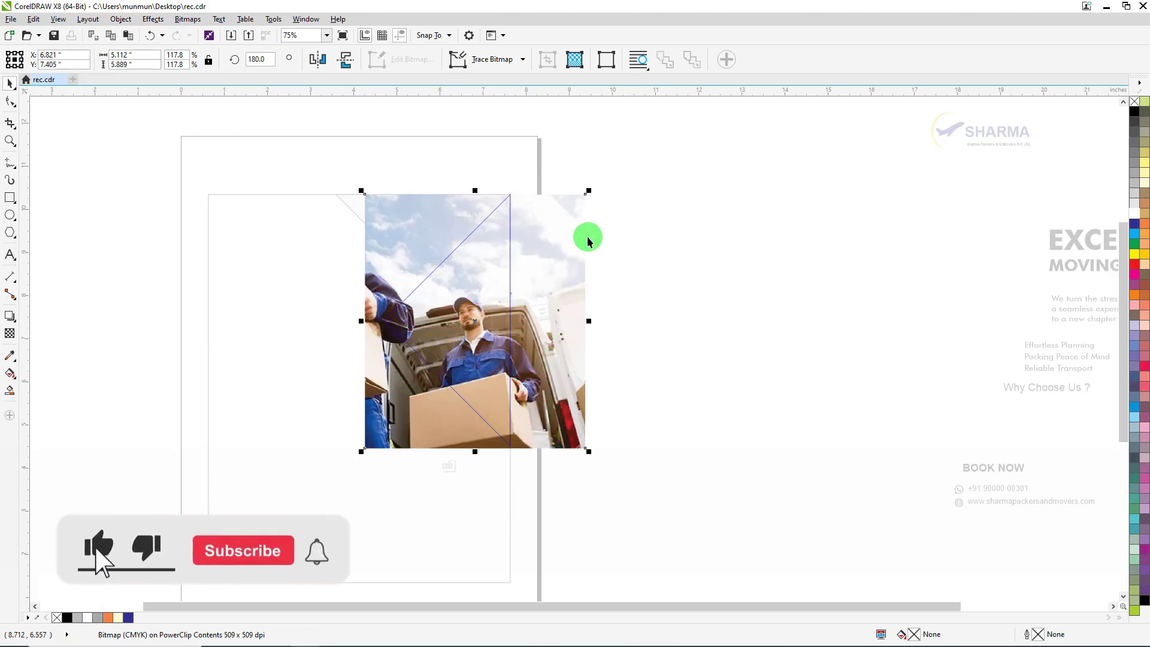
mouse_move(591, 191)
left_mouse_down()
mouse_move(616, 169)
mouse_move(606, 174)
left_mouse_up()
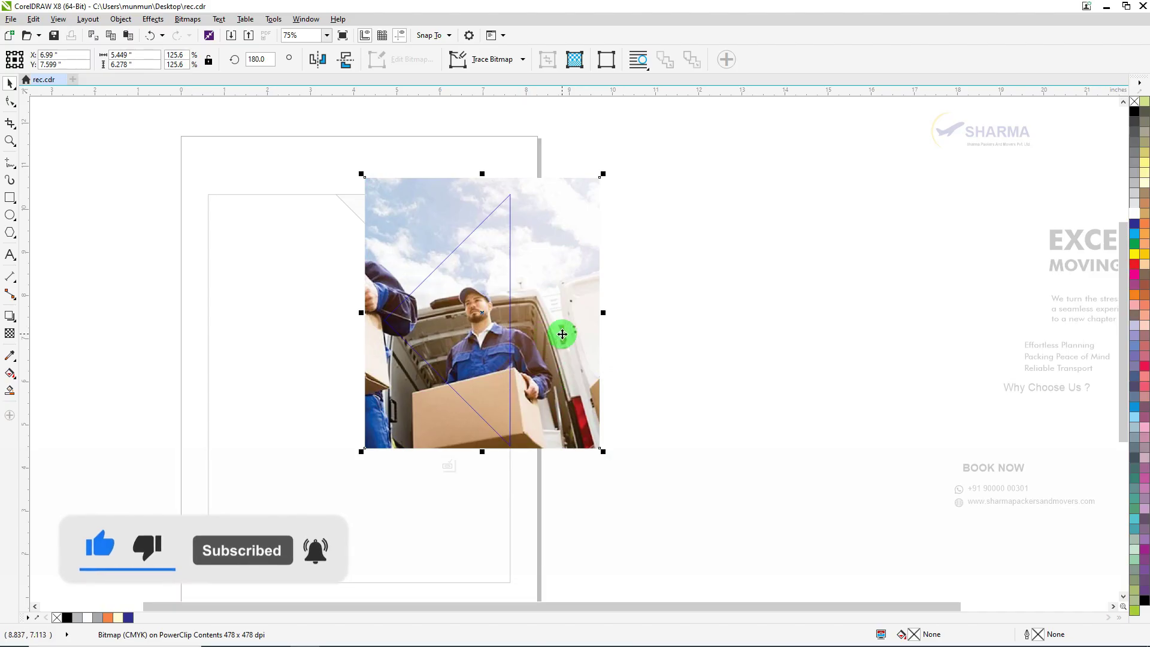
left_click_drag(559, 333, 548, 328)
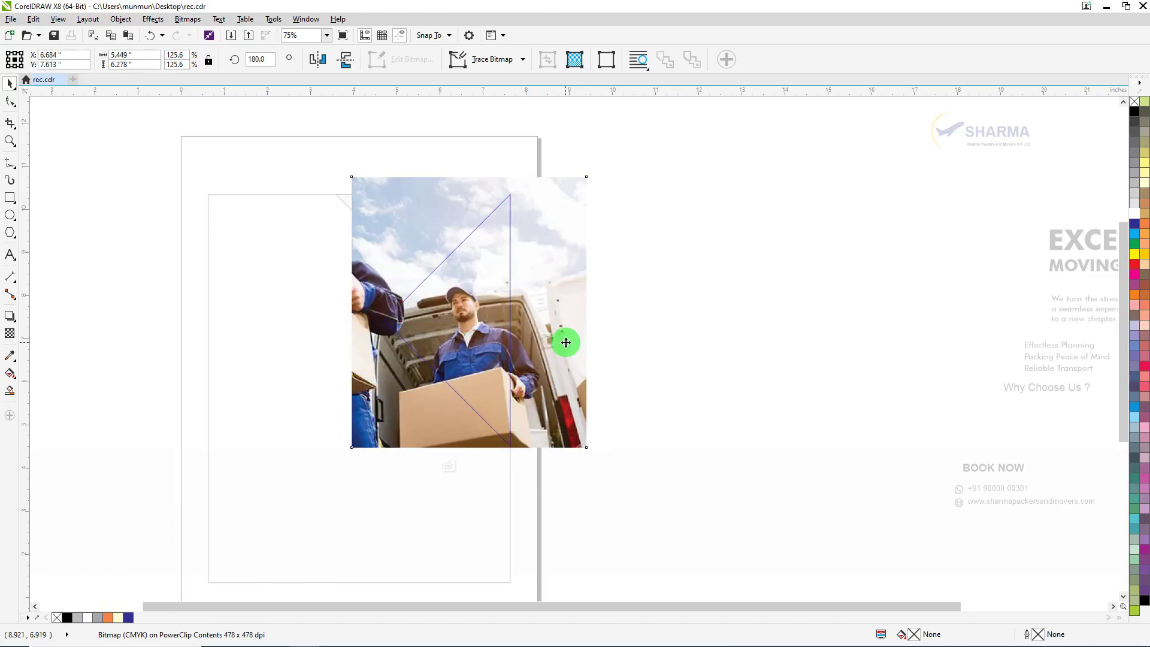
left_click(684, 297, "ctrl")
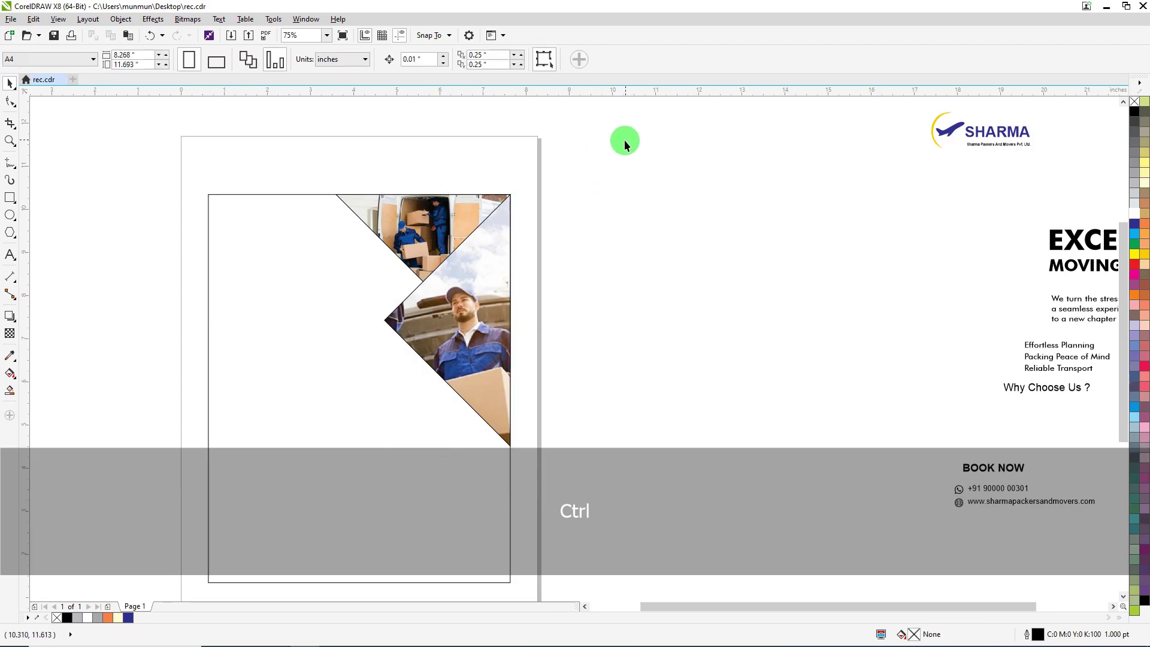
Step: Remove the outlines from both photo triangles
left_click_drag(624, 139, 254, 484)
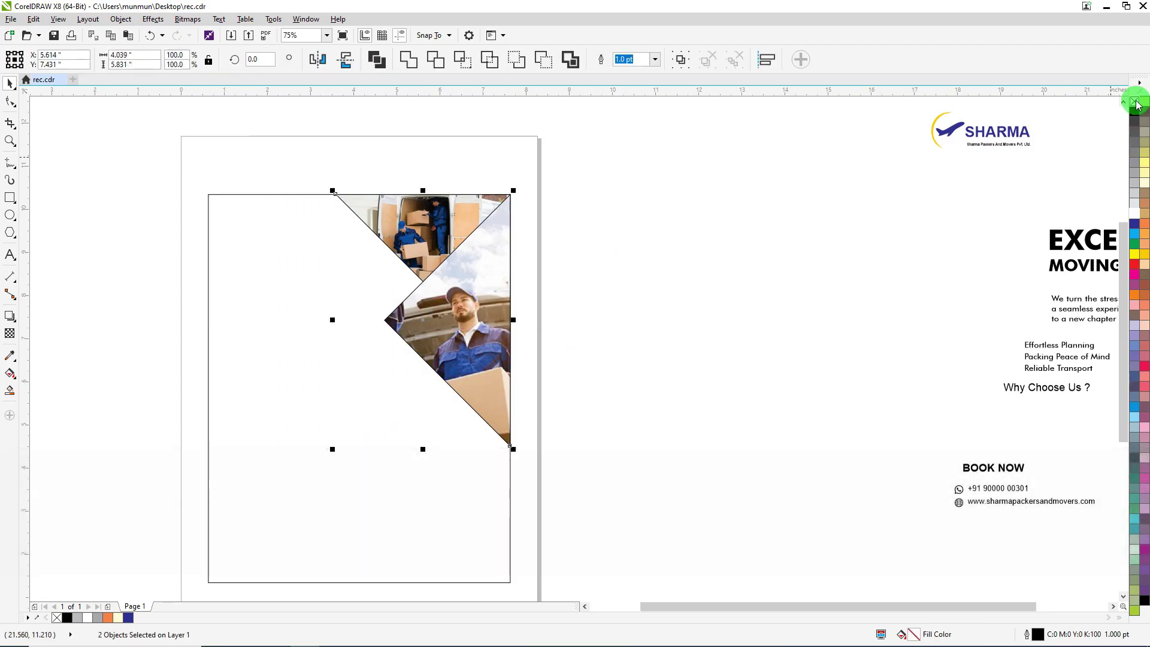
left_click(1136, 103)
left_click(706, 229)
scroll(568, 225, "down", 1)
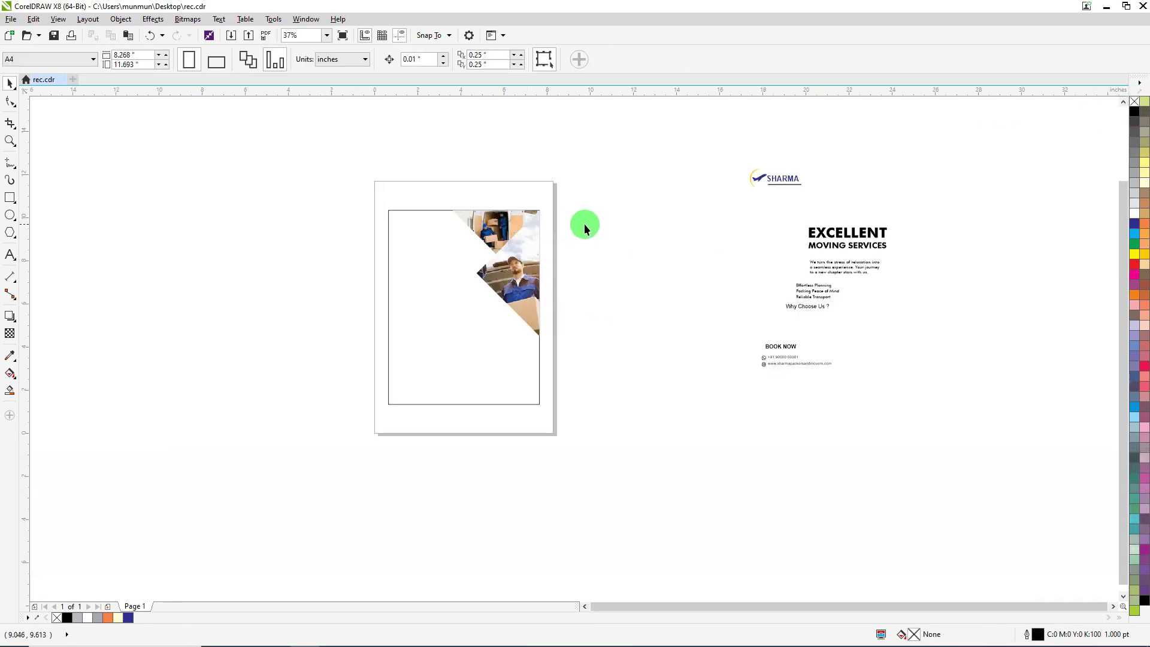
Step: Duplicate the flyer rectangle as a strip about 2.38 inches high along its bottom edge and convert the copy to curves
left_click(447, 340)
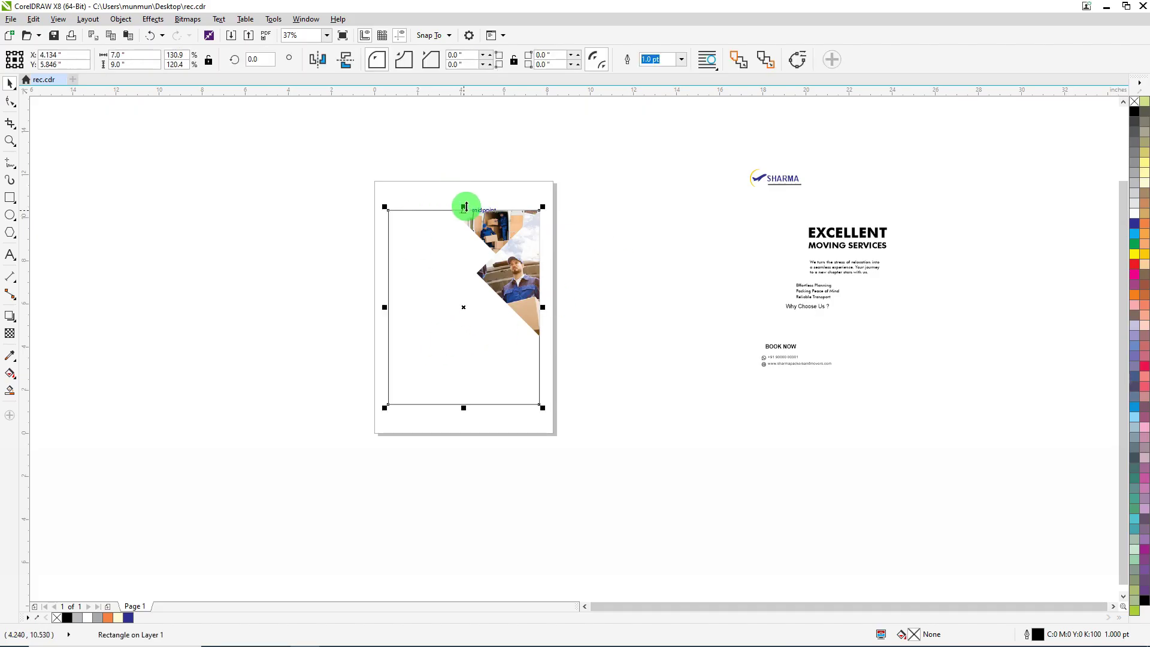
left_click_drag(464, 207, 455, 350)
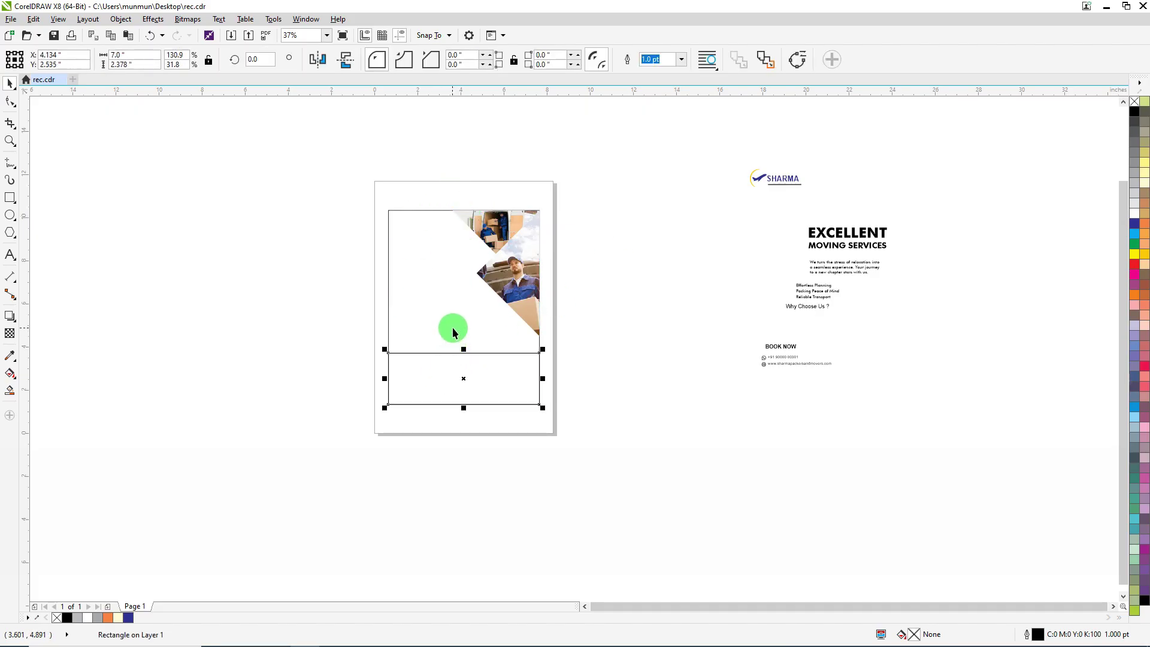
scroll(497, 372, "up", 1)
right_click(479, 360)
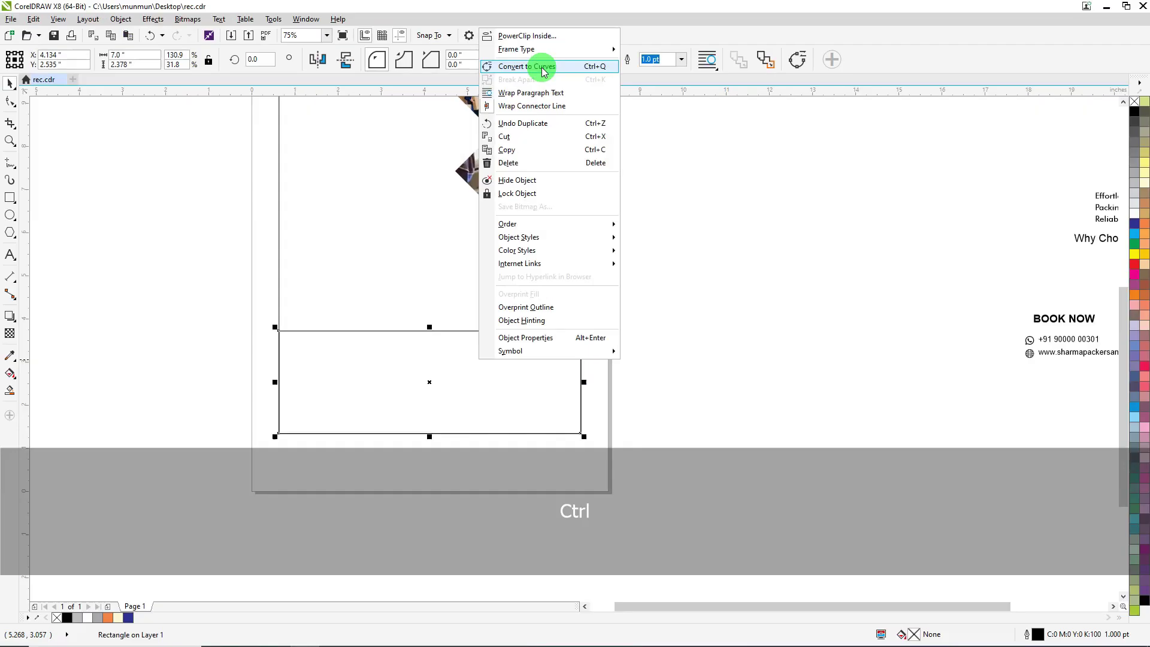
left_click(544, 79)
Step: Slope the bottom strip's upper edge by lowering its right corner node and raising its left corner node
left_click(13, 103)
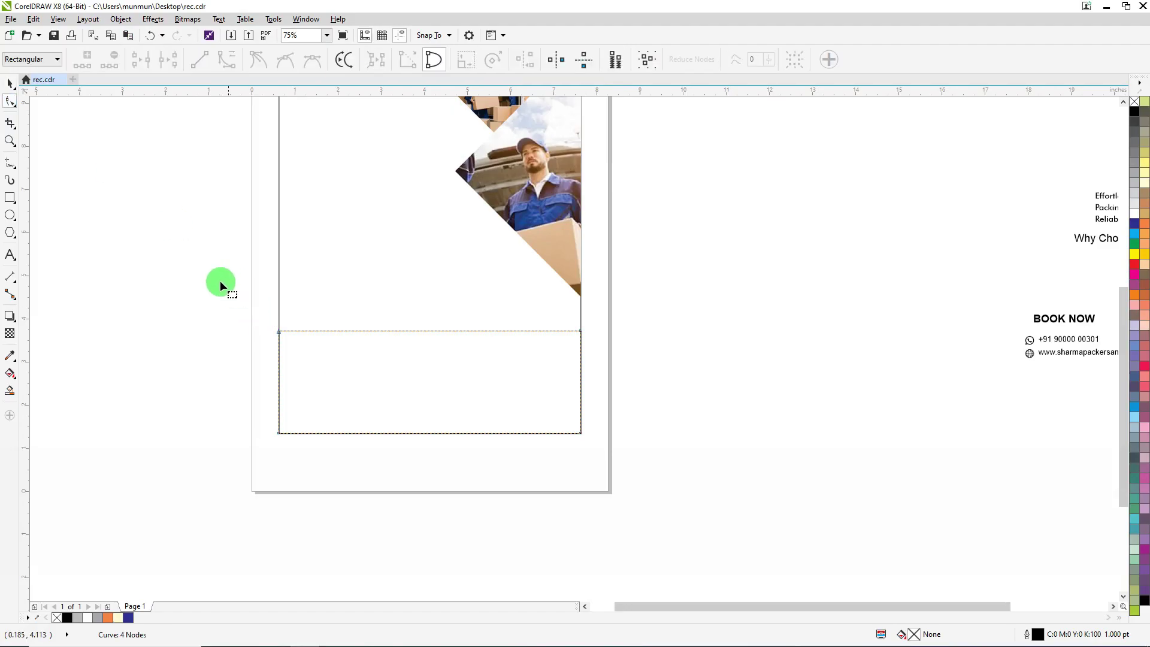
left_click_drag(352, 377, 352, 377)
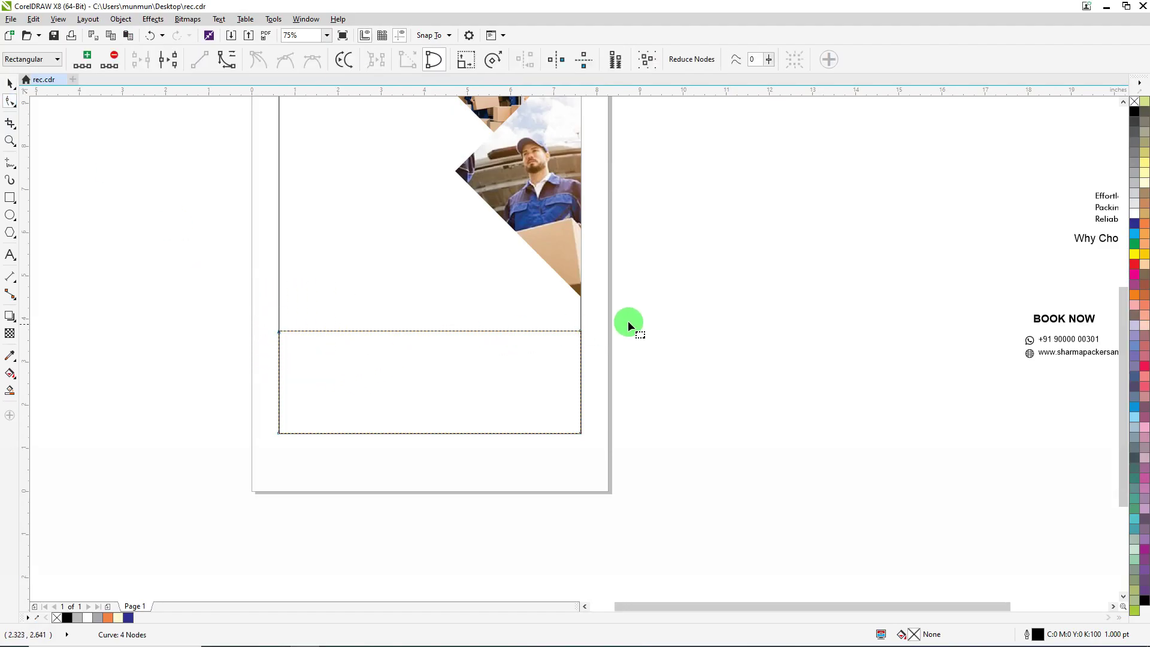
left_click_drag(585, 335, 540, 351)
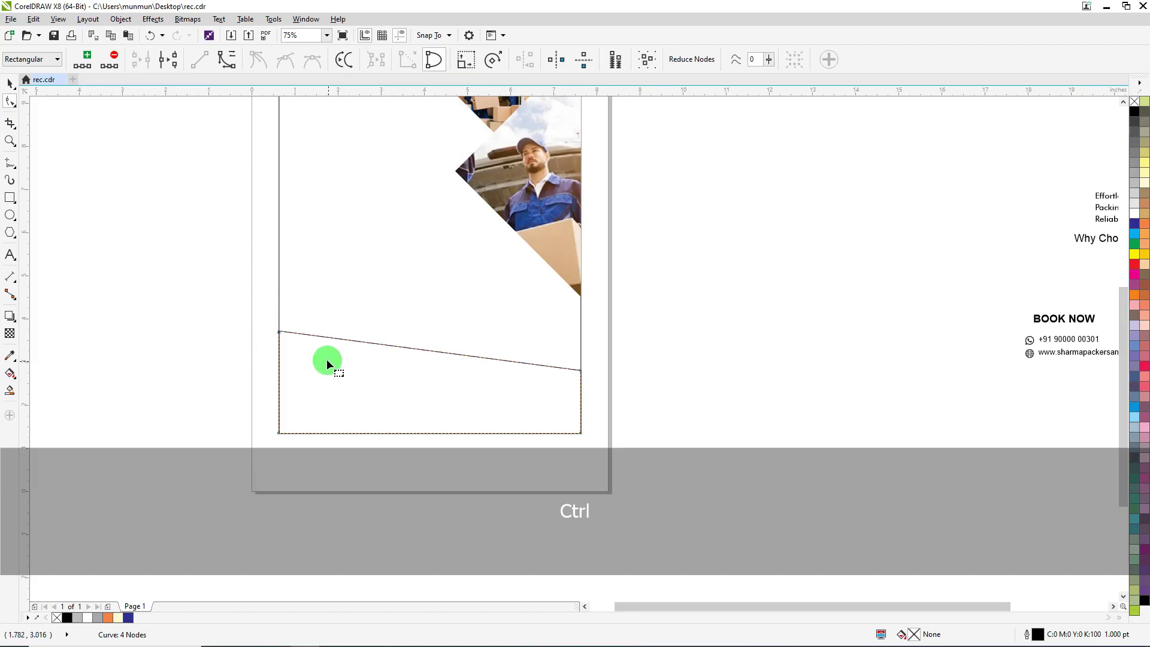
left_click_drag(279, 333, 279, 309)
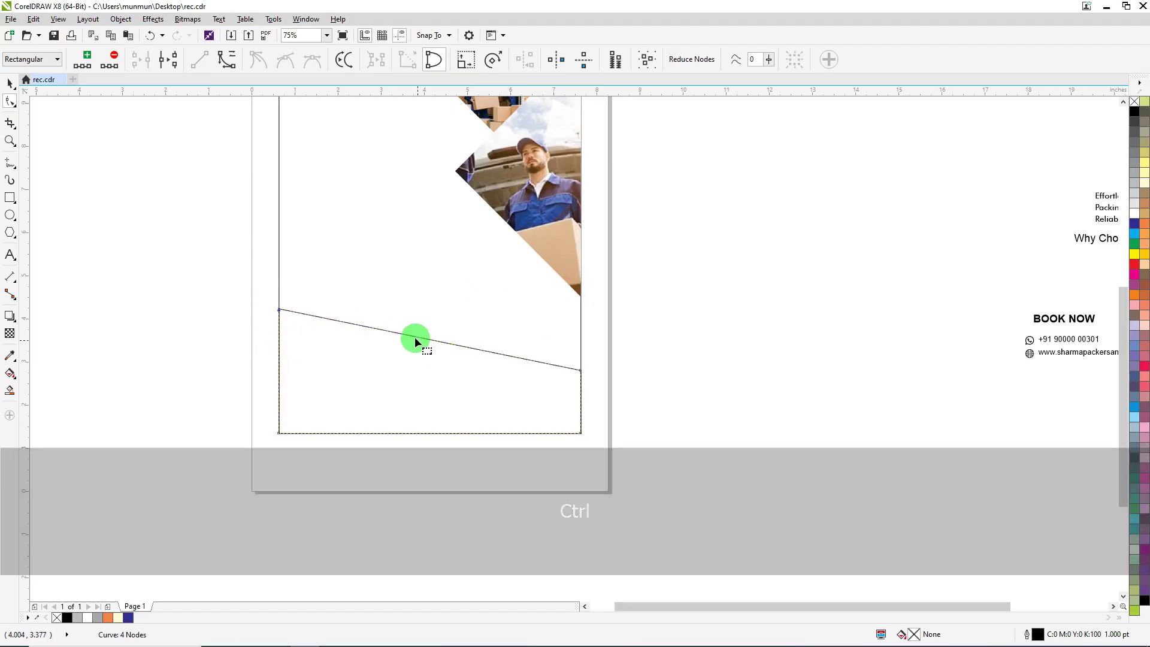
Step: Convert the strip's sloping upper edge to a curve and bend it downward into a smooth sweep
left_click(414, 337)
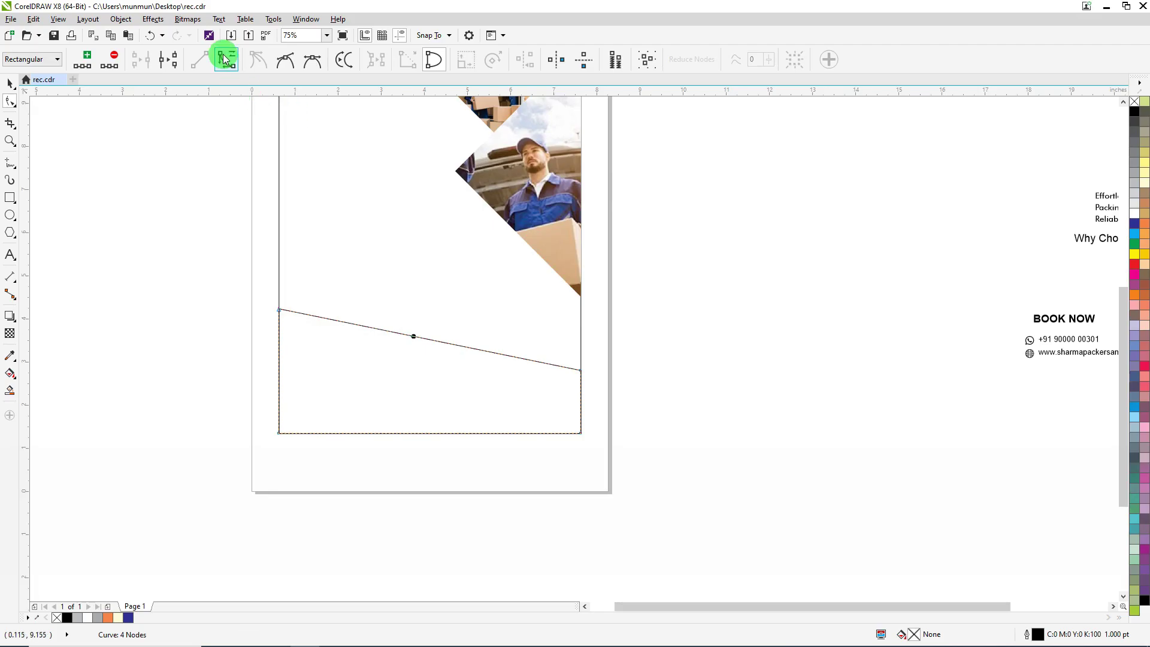
left_click(223, 58)
left_click_drag(410, 340, 402, 361)
left_click(11, 82)
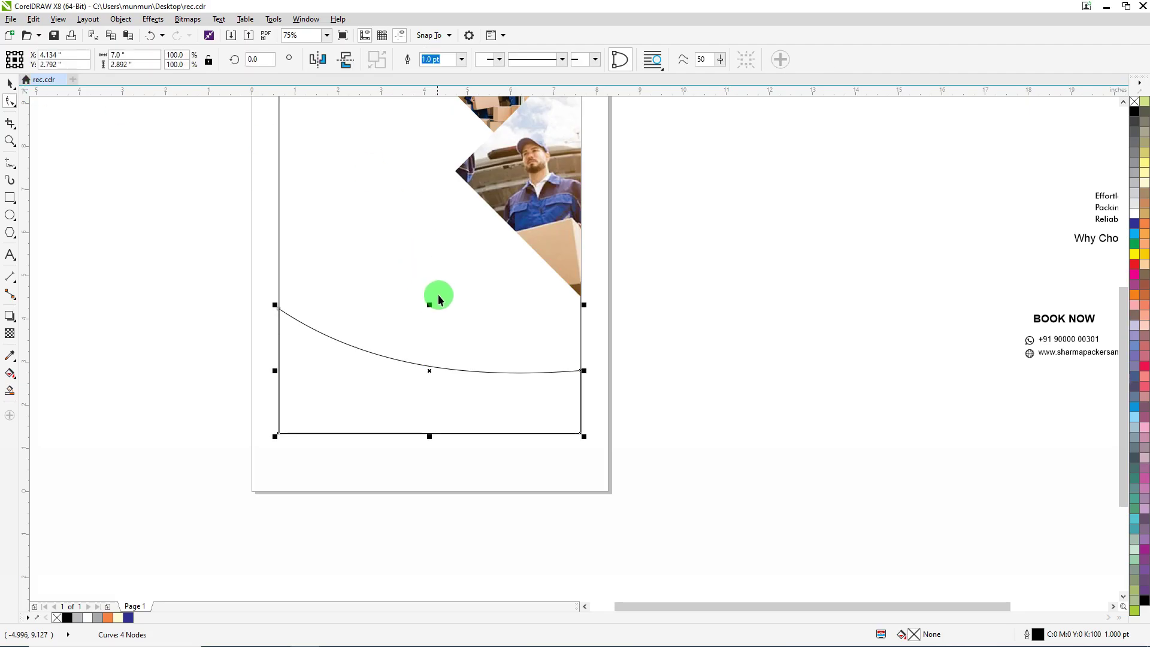
Step: Stretch the curved shape upward to about 3.46 inches high and give it a C100 M20 Y0 K0 blue fill without outline
left_click_drag(428, 305, 441, 280)
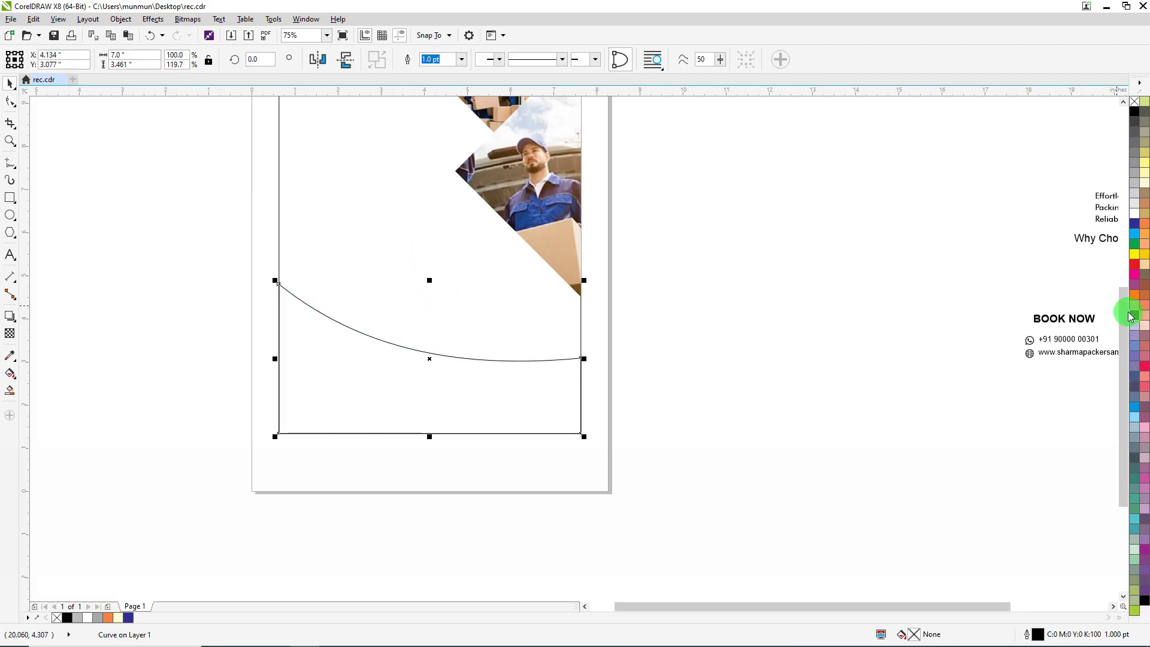
left_click(1136, 408)
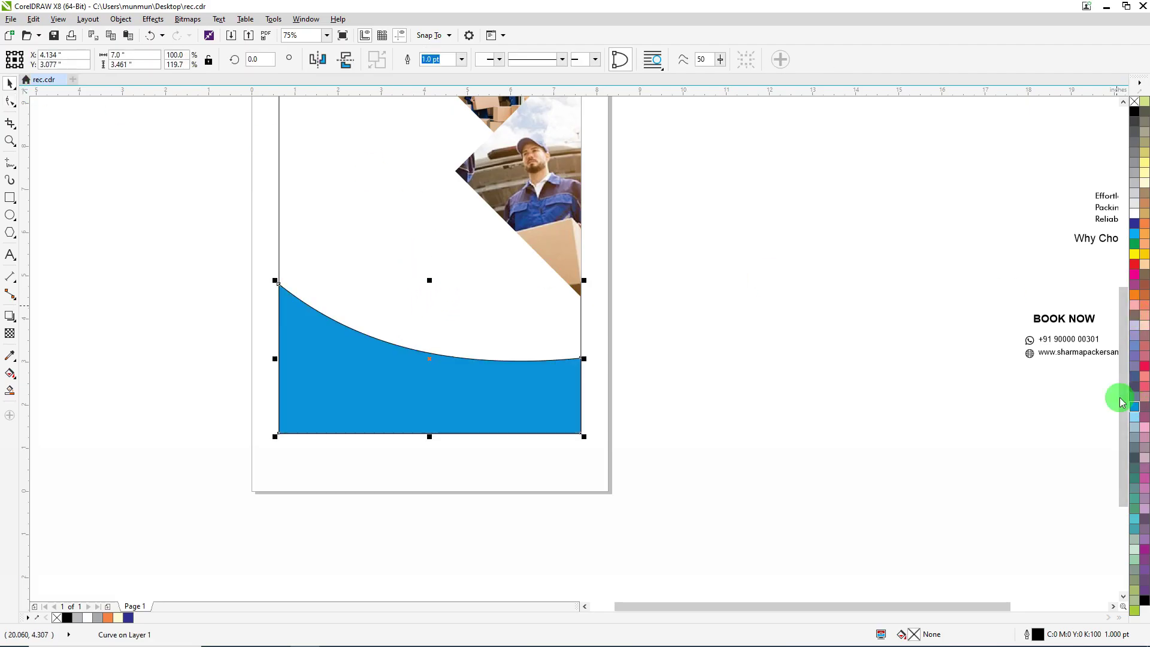
right_click(1135, 102)
Step: Duplicate the blue curved shape at about 3.22 inches high from the same base and fill the copy with C100 M100 Y0 K0 dark blue
scroll(414, 297, "up", 2)
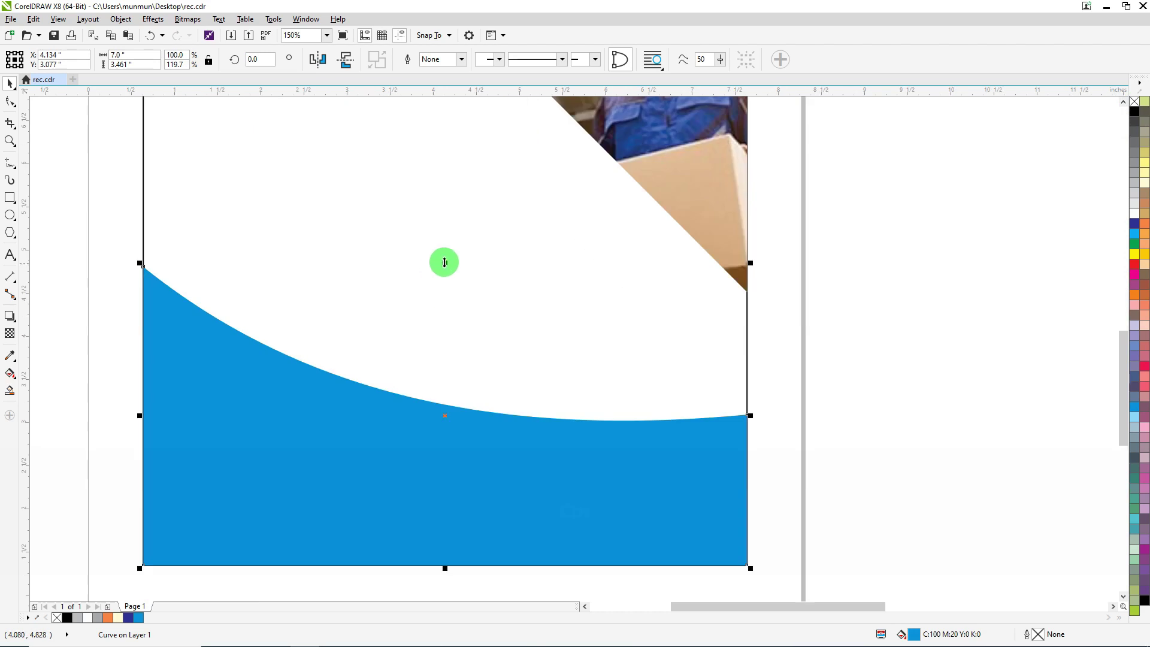
left_click_drag(447, 265, 445, 284)
left_click(1133, 226)
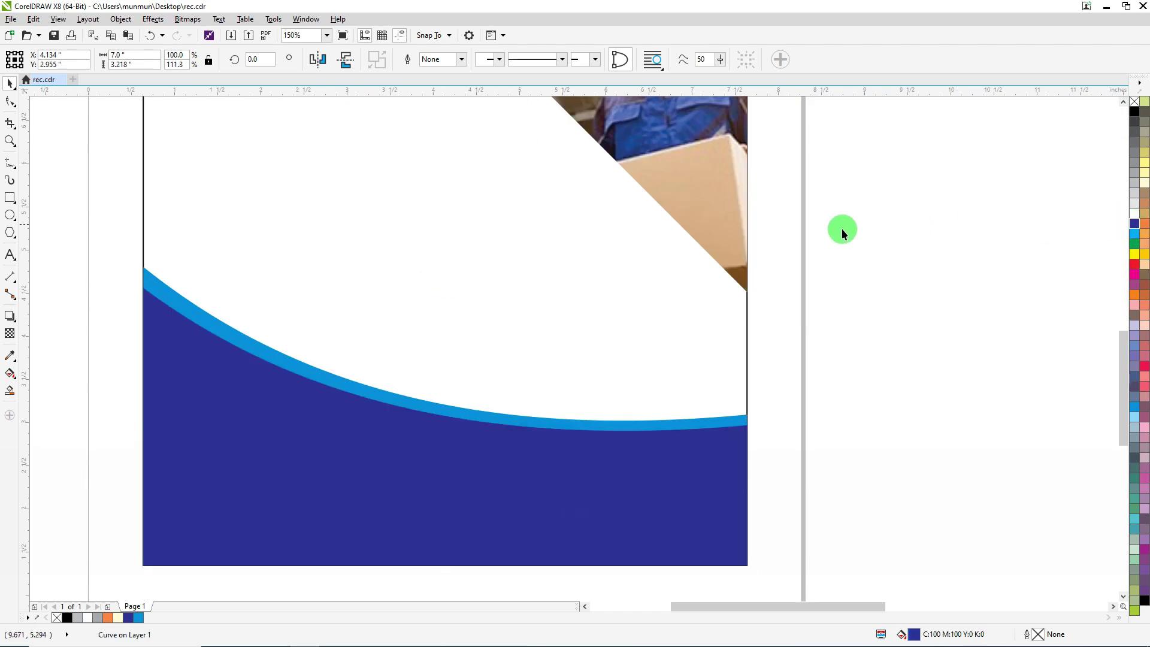
left_click(842, 228)
Step: Place the SHARMA logo in the flyer's upper left corner, just inside the rectangle's edges
scroll(650, 277, "down", 4)
scroll(623, 170, "up", 2)
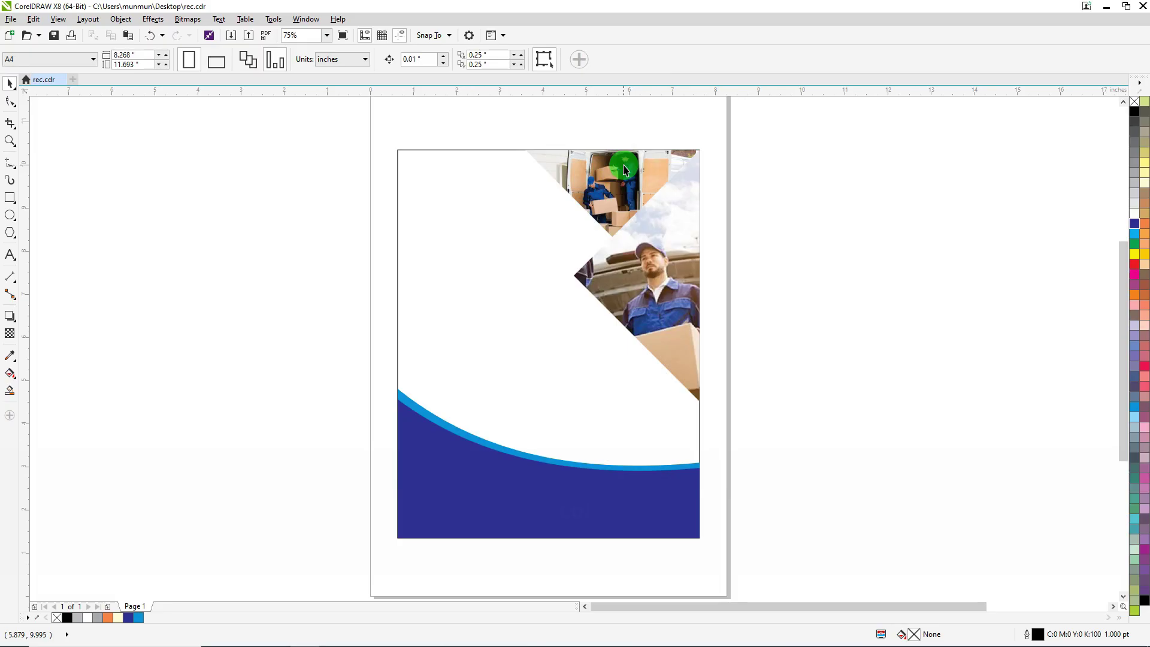
scroll(634, 192, "down", 2)
left_click(898, 138)
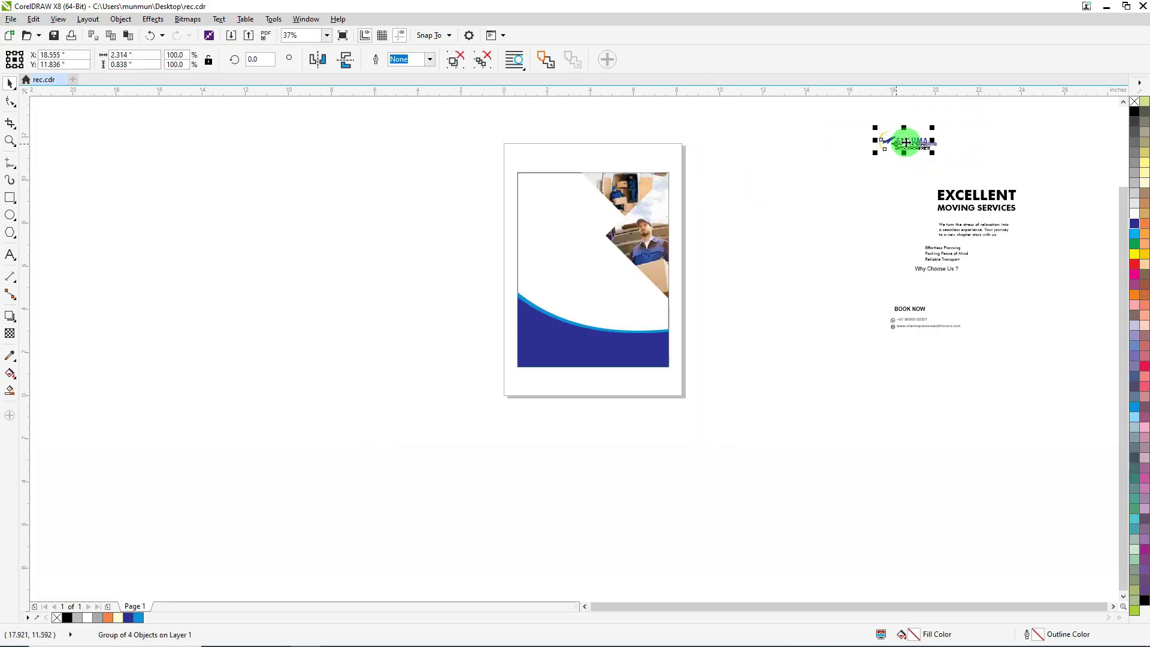
left_click_drag(898, 138, 557, 187)
scroll(559, 188, "up", 4)
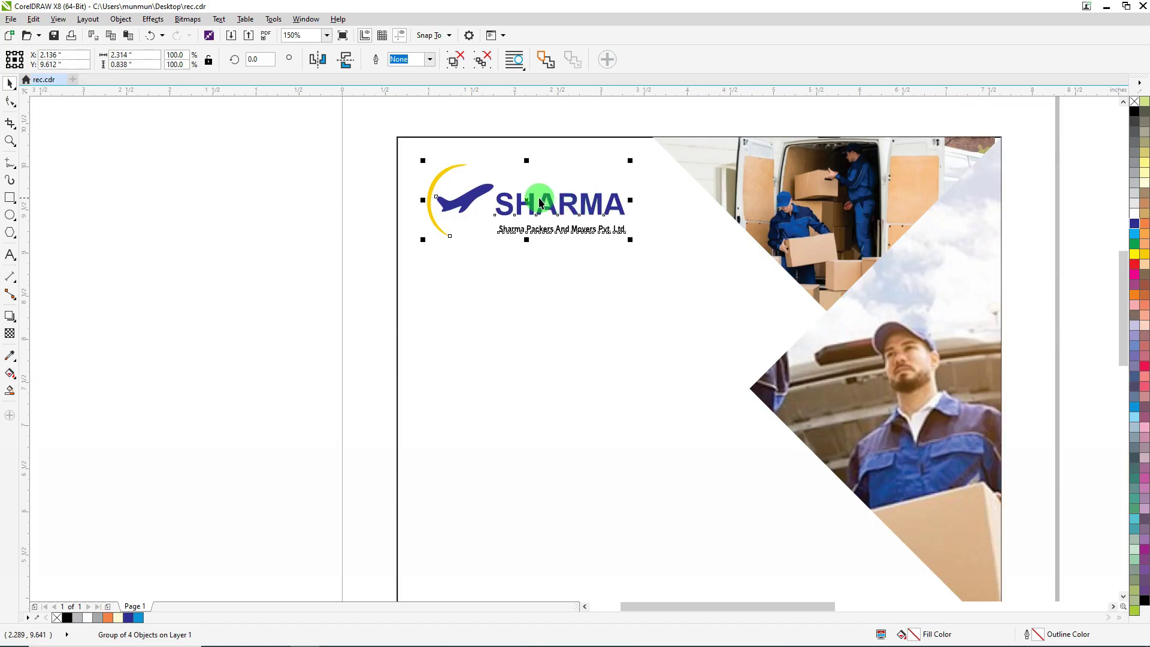
left_click_drag(531, 199, 533, 196)
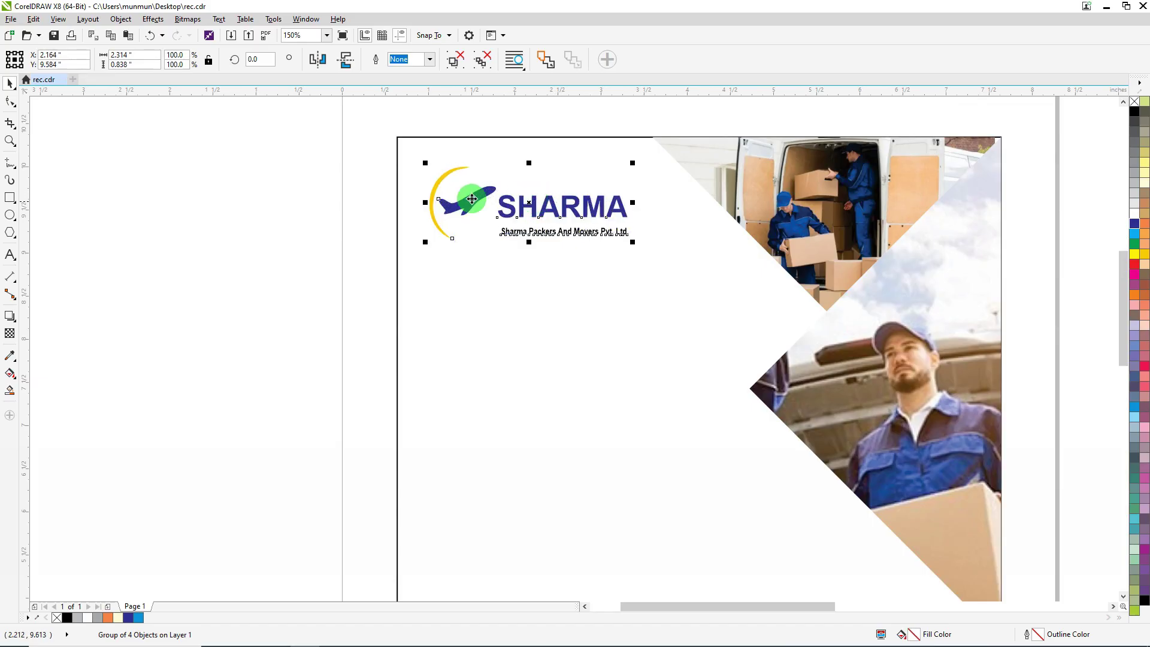
scroll(374, 191, "down", 2)
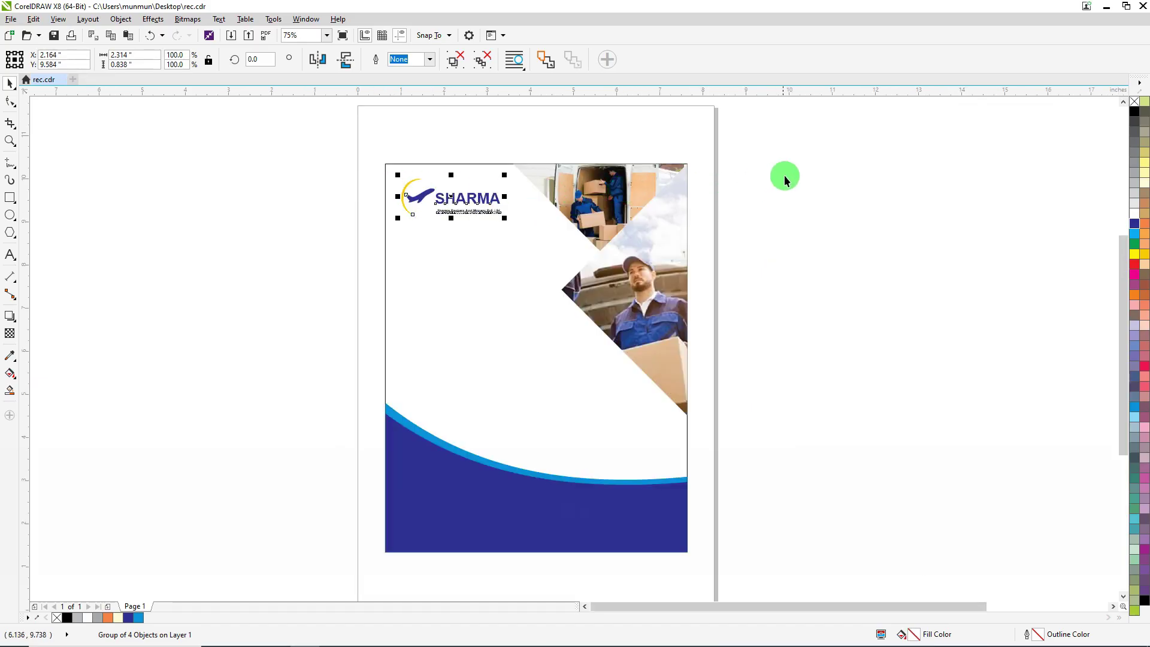
Step: Place the EXCELLENT MOVING SERVICES heading below the logo and nudge it down slightly to widen the gap
left_click(754, 157)
scroll(743, 192, "down", 2)
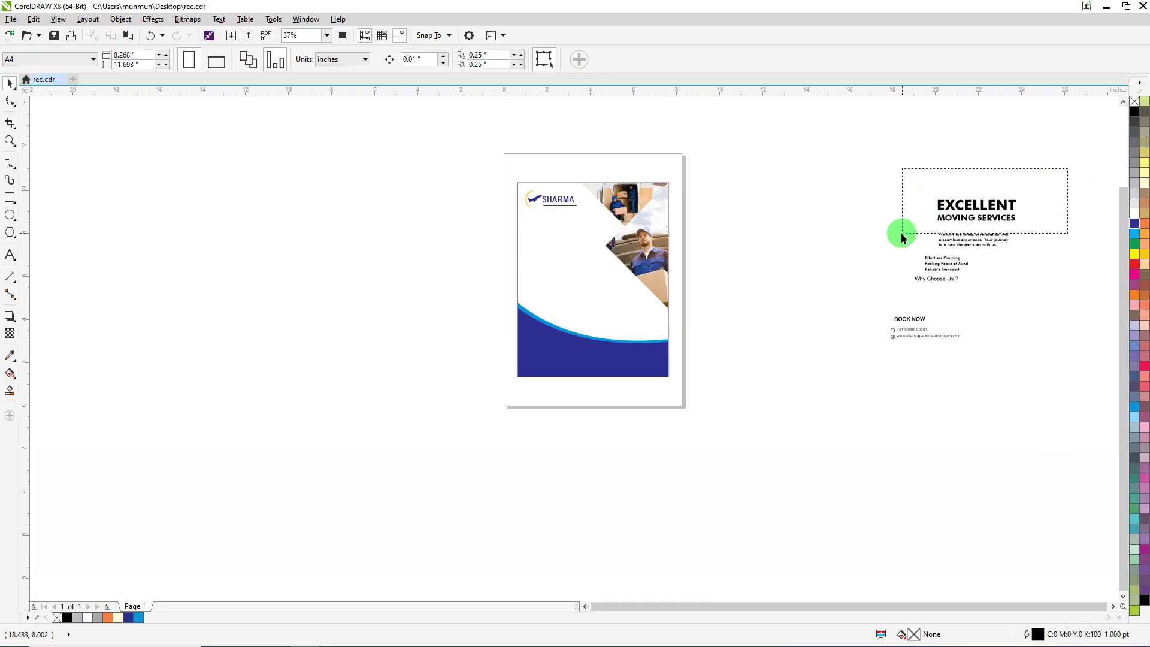
left_click_drag(902, 237, 541, 236)
scroll(551, 200, "up", 2)
scroll(569, 215, "up", 2)
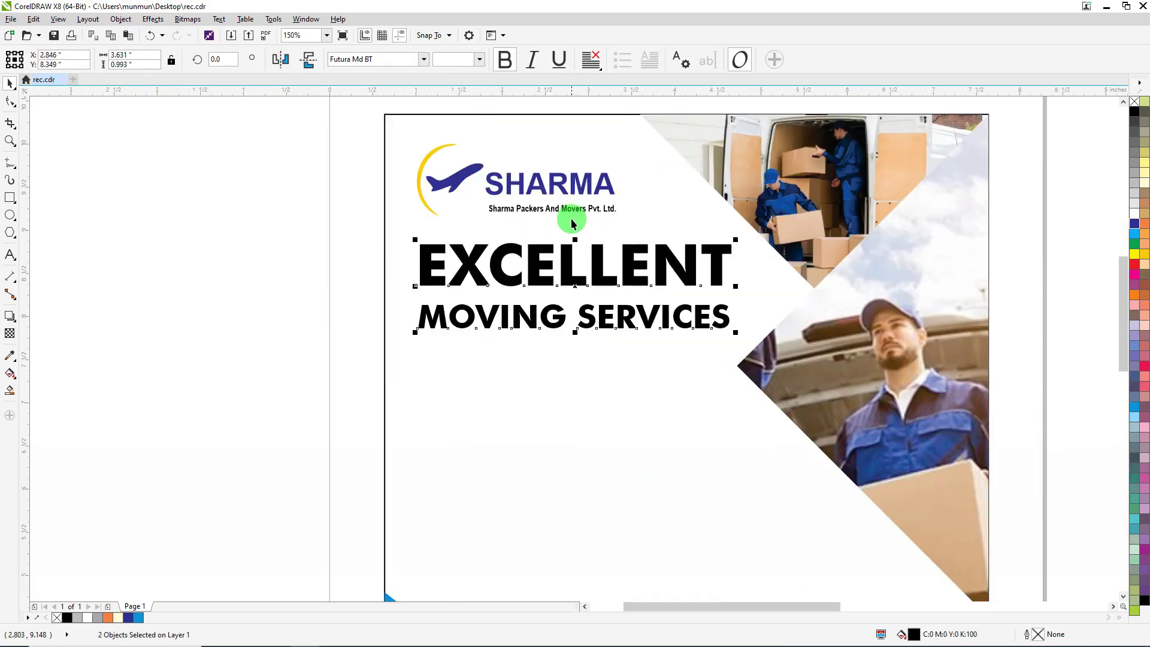
key("Down")
key("Down")
key("Down")
key("Down")
key("Down")
key("Down")
key("Down")
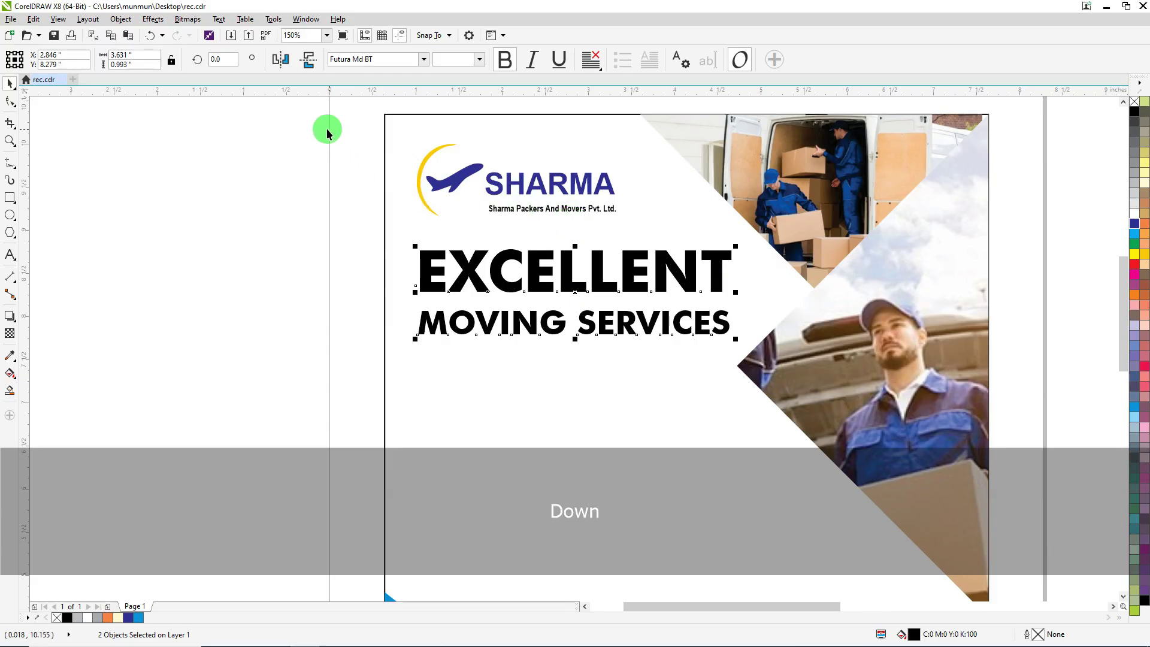
Step: Align the SHARMA logo group to the left edge of the flyer rectangle
left_click_drag(311, 111, 617, 238)
key("ctrl+g")
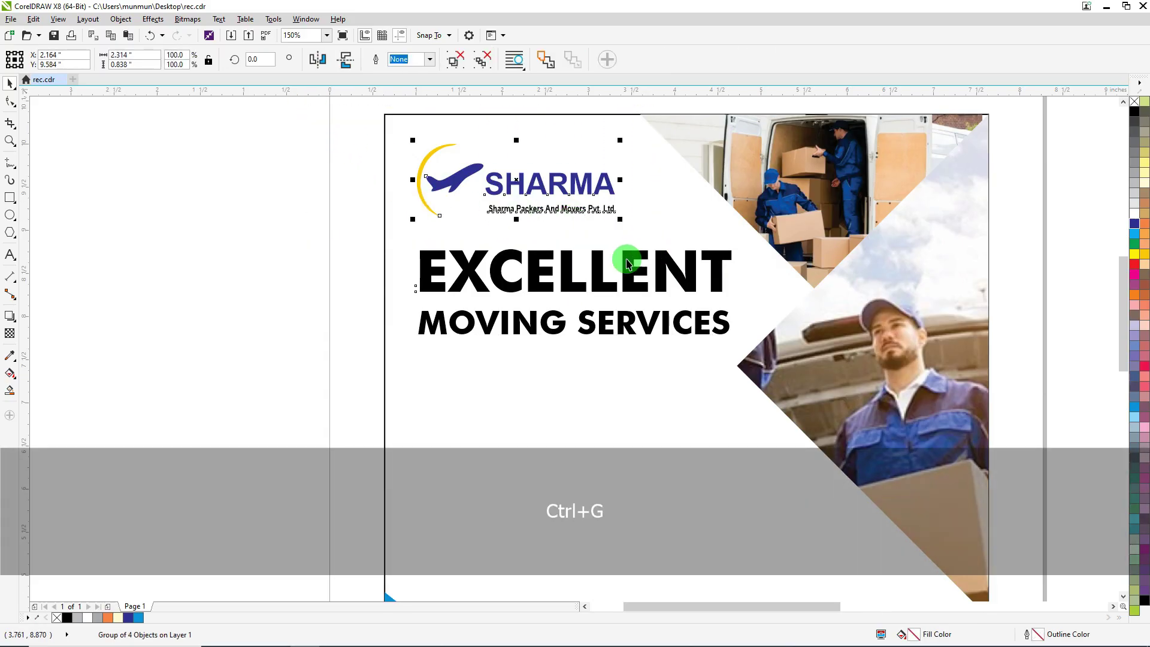
left_click(599, 253, "shift")
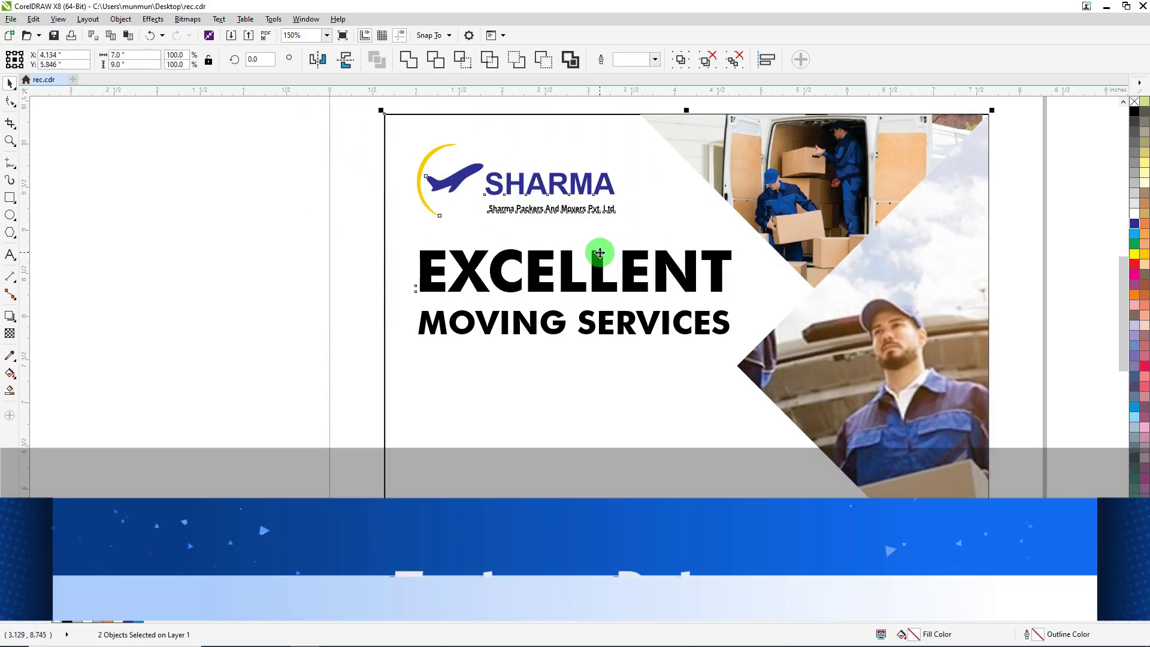
key("l")
Step: Send the flyer rectangle to the back and left-align the SHARMA logo with the EXCELLENT heading
left_click_drag(315, 126, 597, 251)
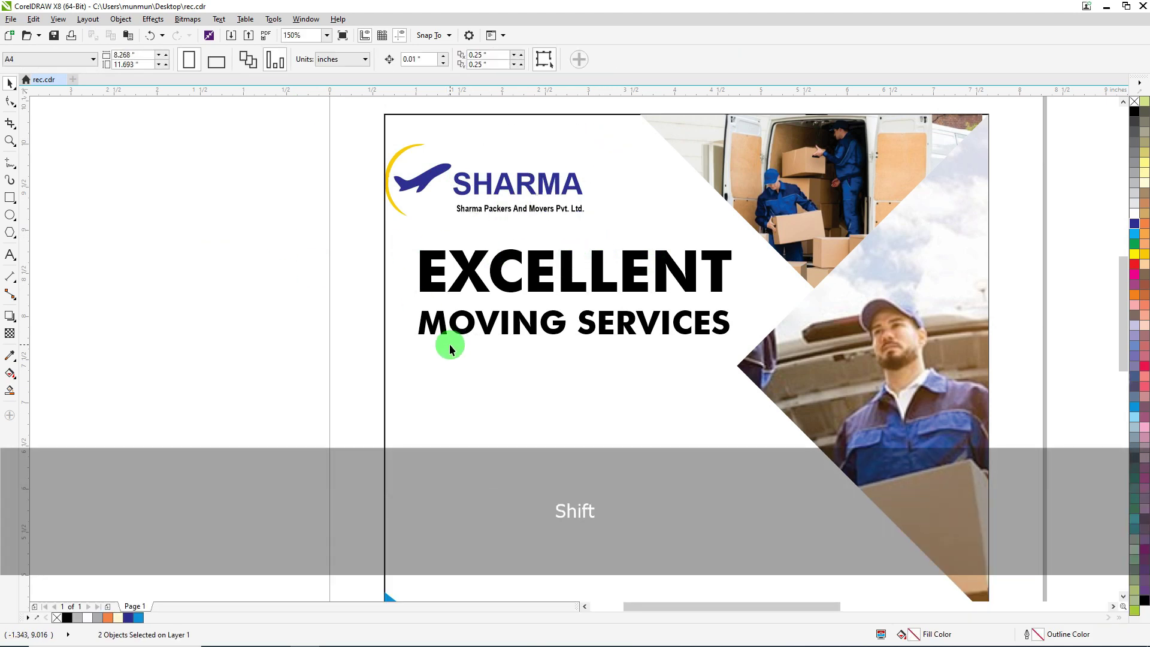
left_click(449, 343, "shift")
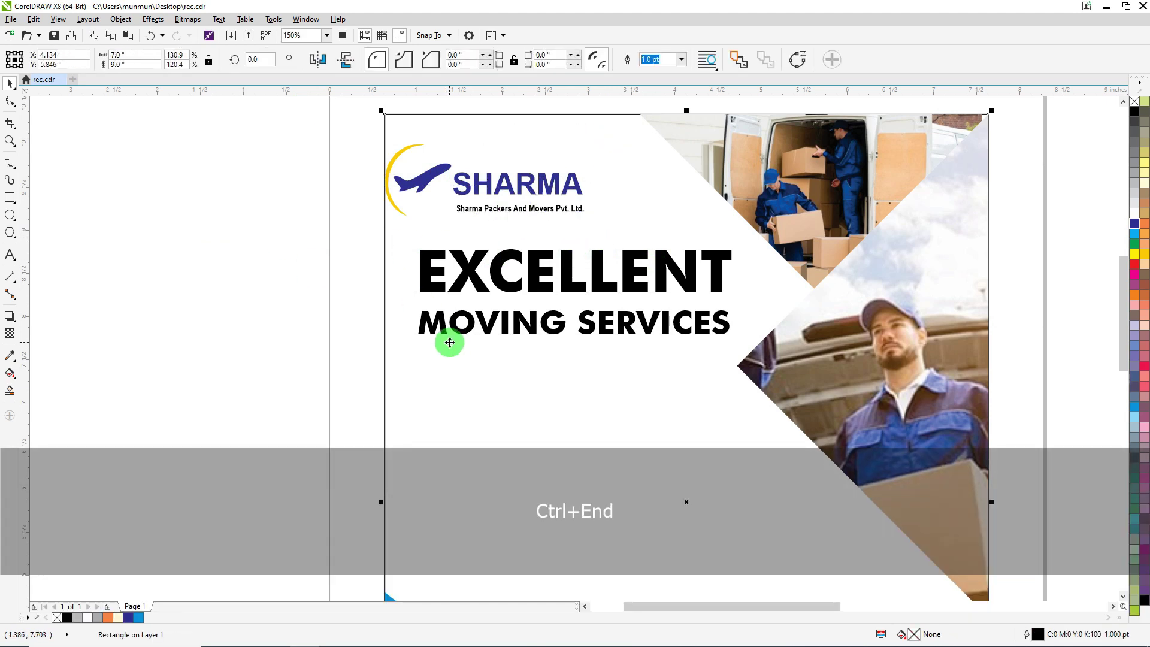
left_click_drag(275, 126, 651, 242)
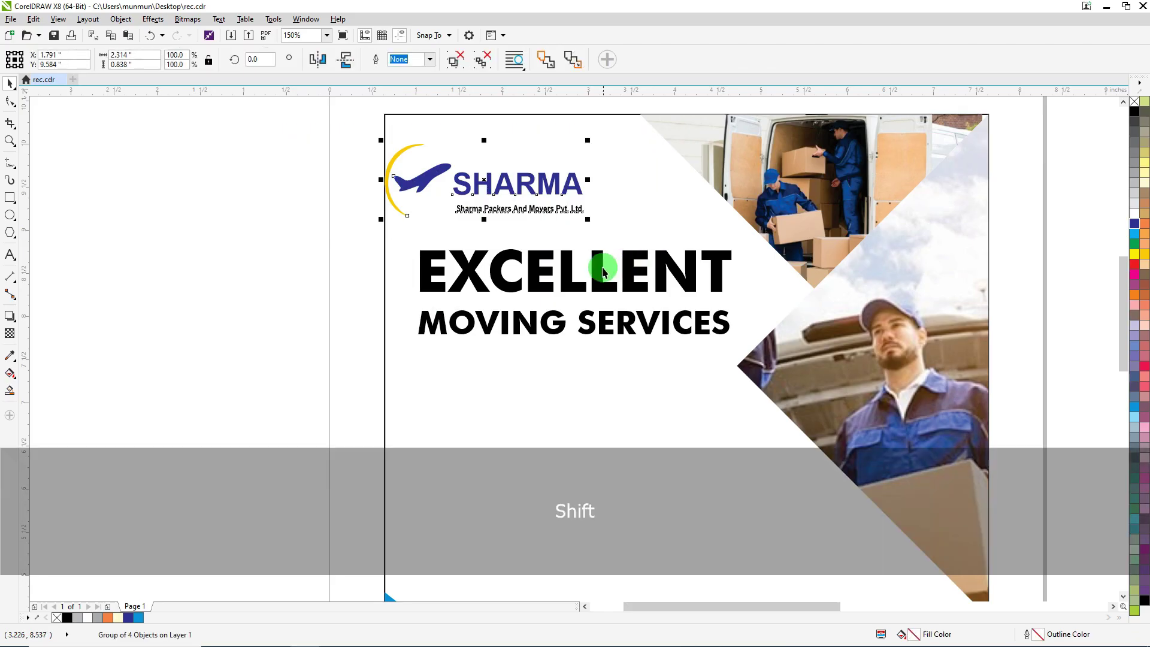
left_click(597, 262, "shift")
left_click(162, 236)
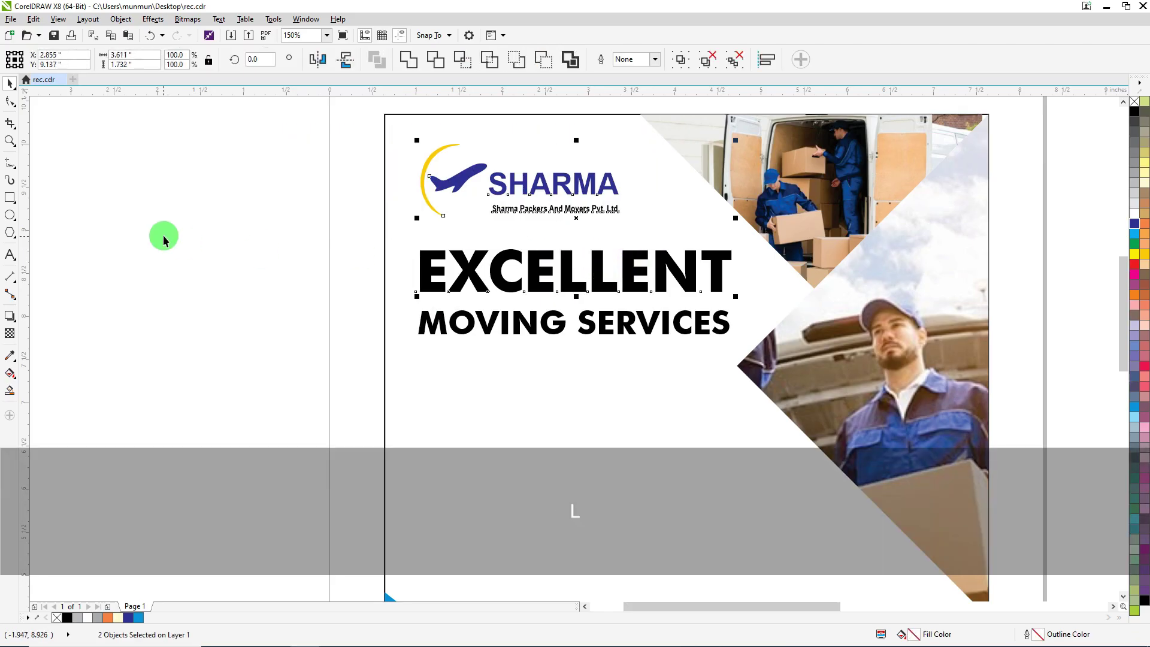
Step: Nudge the SHARMA logo and the EXCELLENT MOVING SERVICES heading slightly down together
scroll(287, 246, "down", 2)
left_click_drag(282, 163, 542, 324)
key("Down")
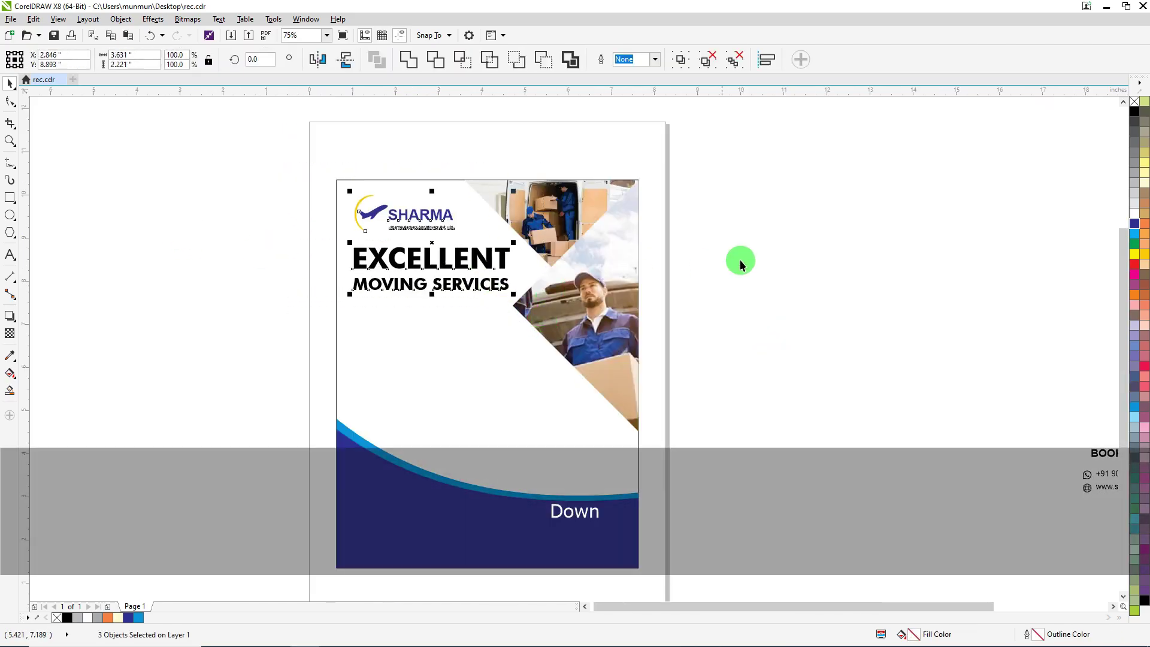
left_click(630, 193)
Step: Fill the flyer rectangle with white C0 M0 Y0 K0 and remove its outline
left_click(507, 388)
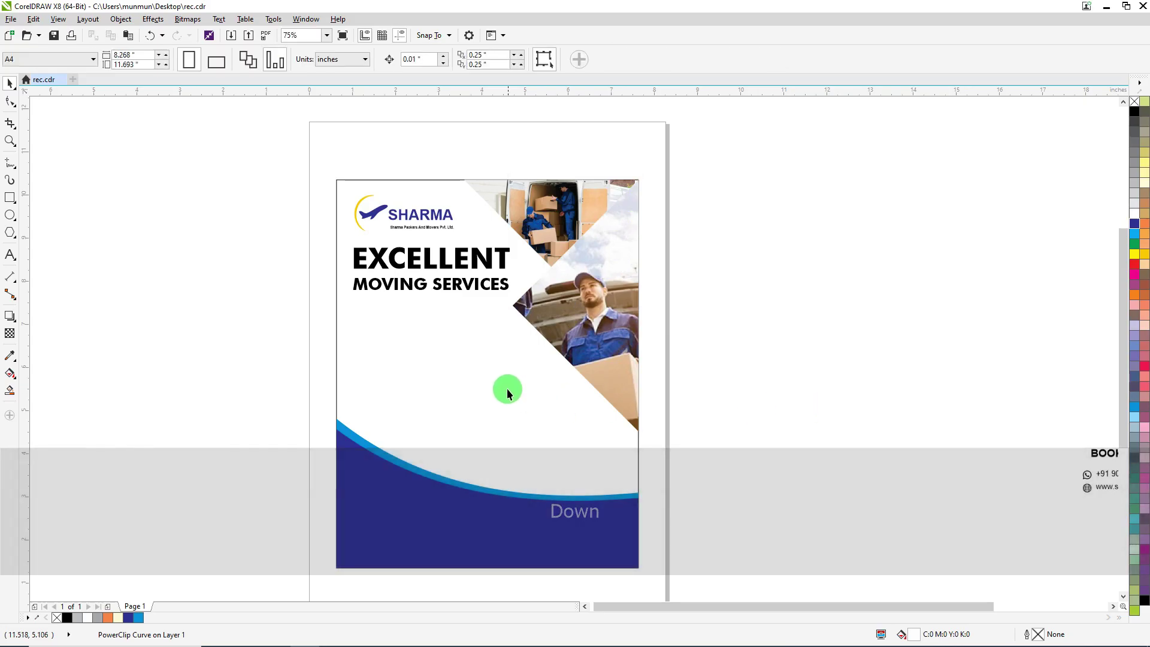
left_click(1135, 215)
right_click(1135, 103)
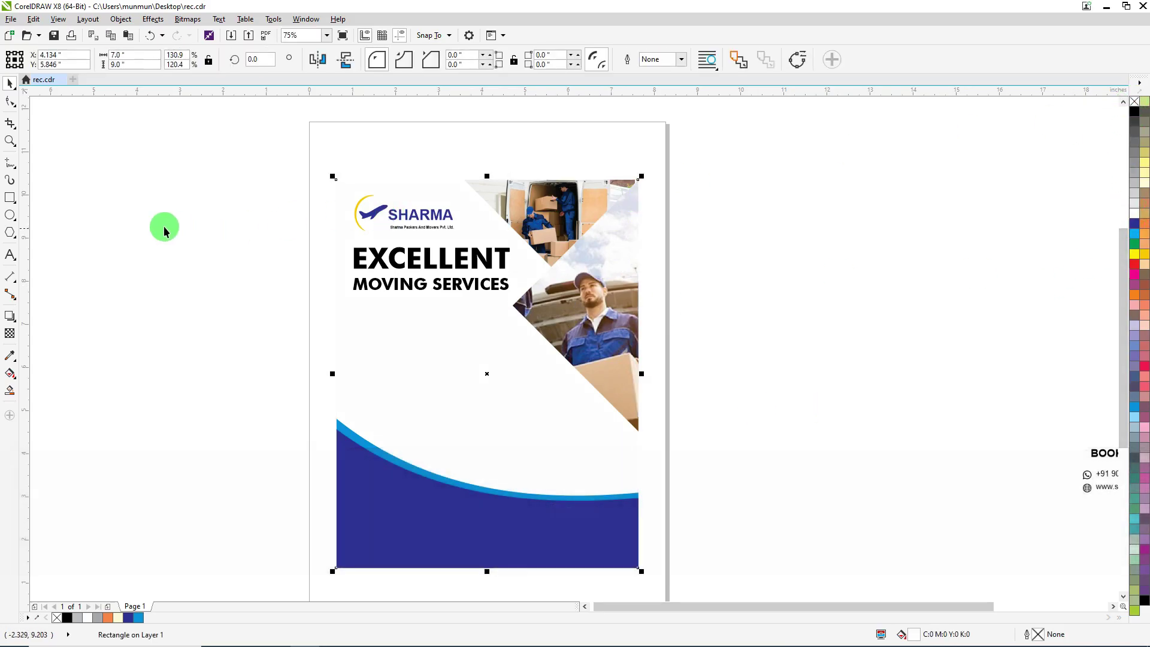
left_click(151, 196)
Step: Create a page-sized background rectangle behind the flyer, fill it with grey C0 M0 Y0 K40 and remove its outline
scroll(269, 223, "down", 2)
double_click(10, 202)
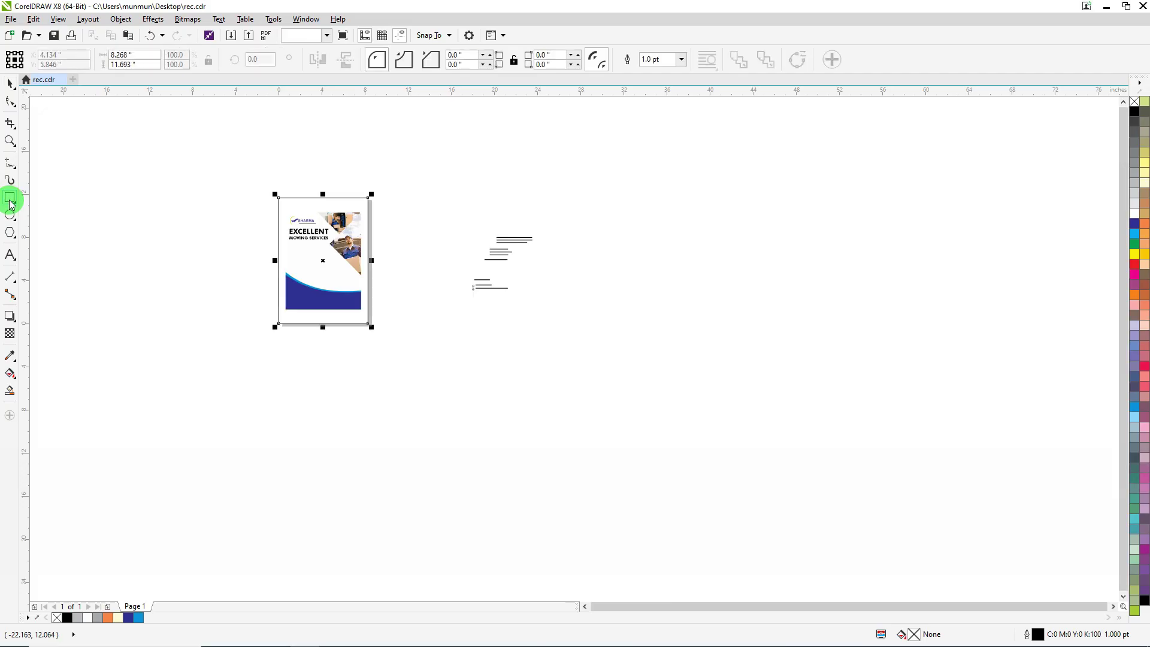
left_click(1136, 179)
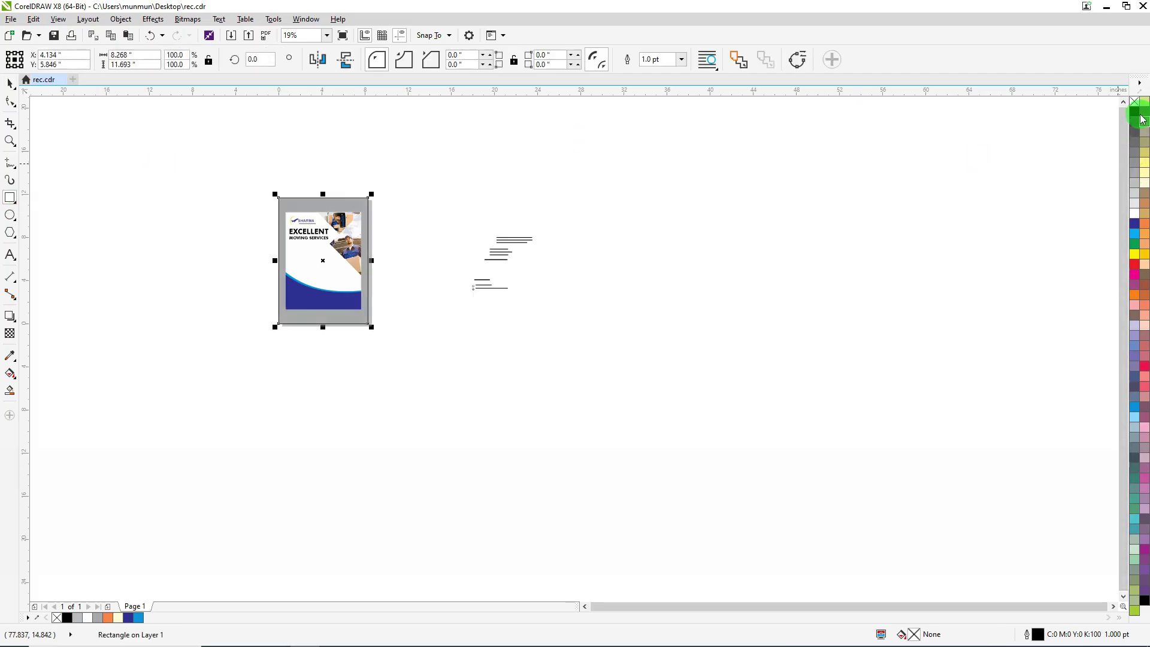
right_click(1135, 103)
scroll(282, 222, "up", 2)
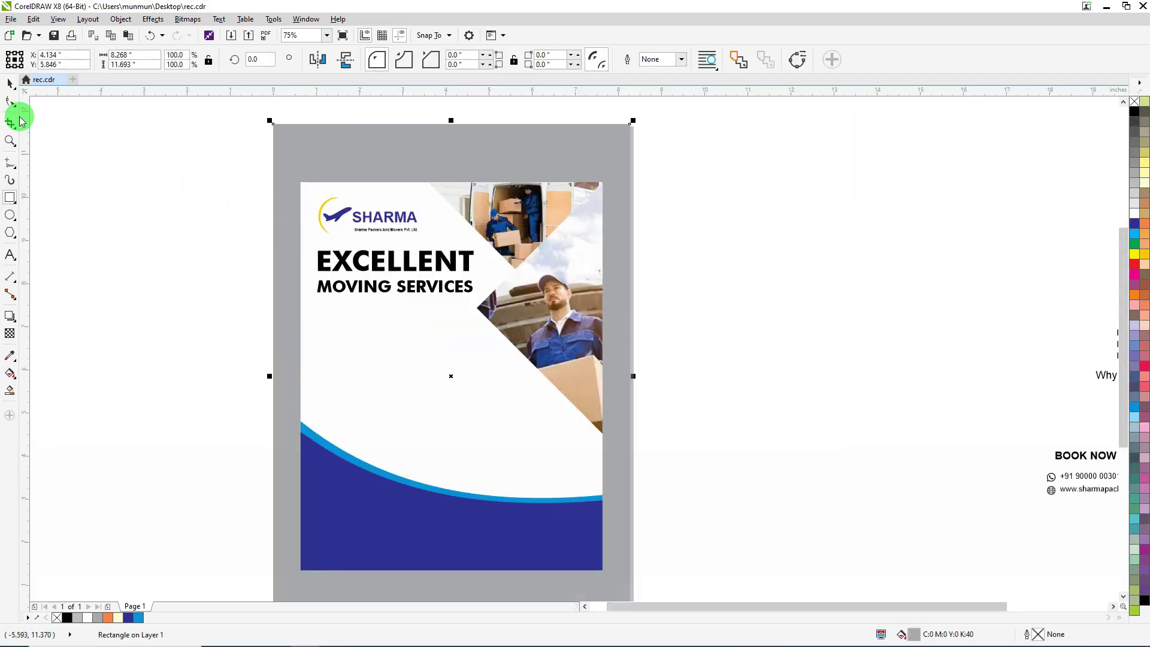
left_click(11, 82)
Step: Fill the word EXCELLENT with red C0 M100 Y100 K0
left_click(322, 239)
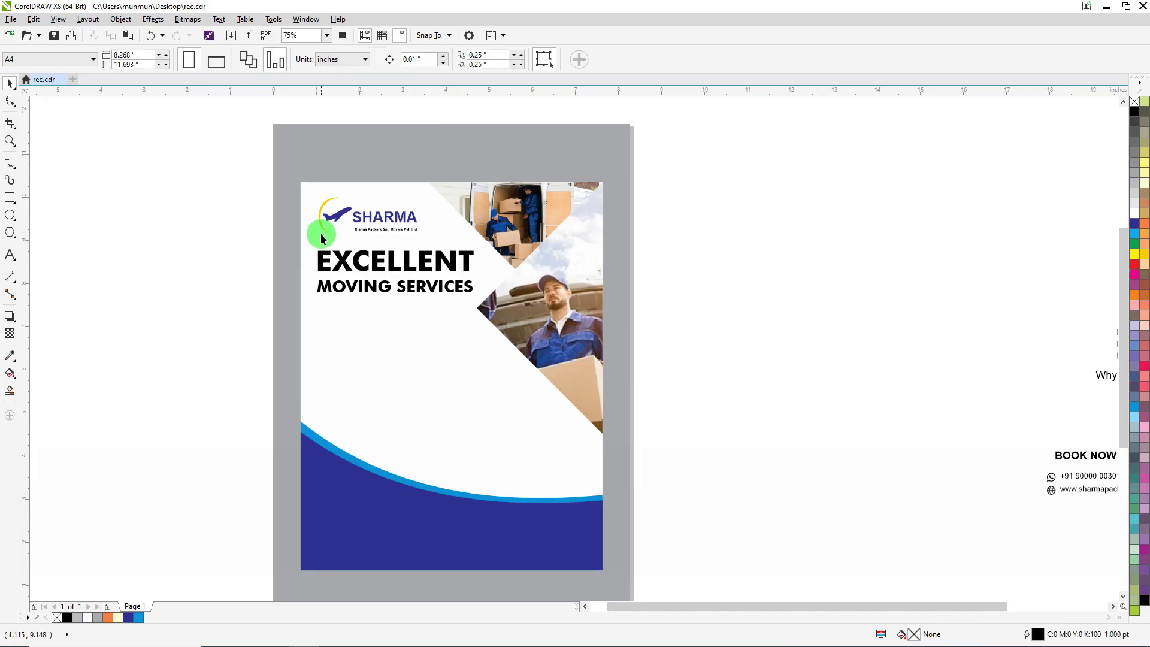
key("ctrl")
left_click(362, 261, "ctrl")
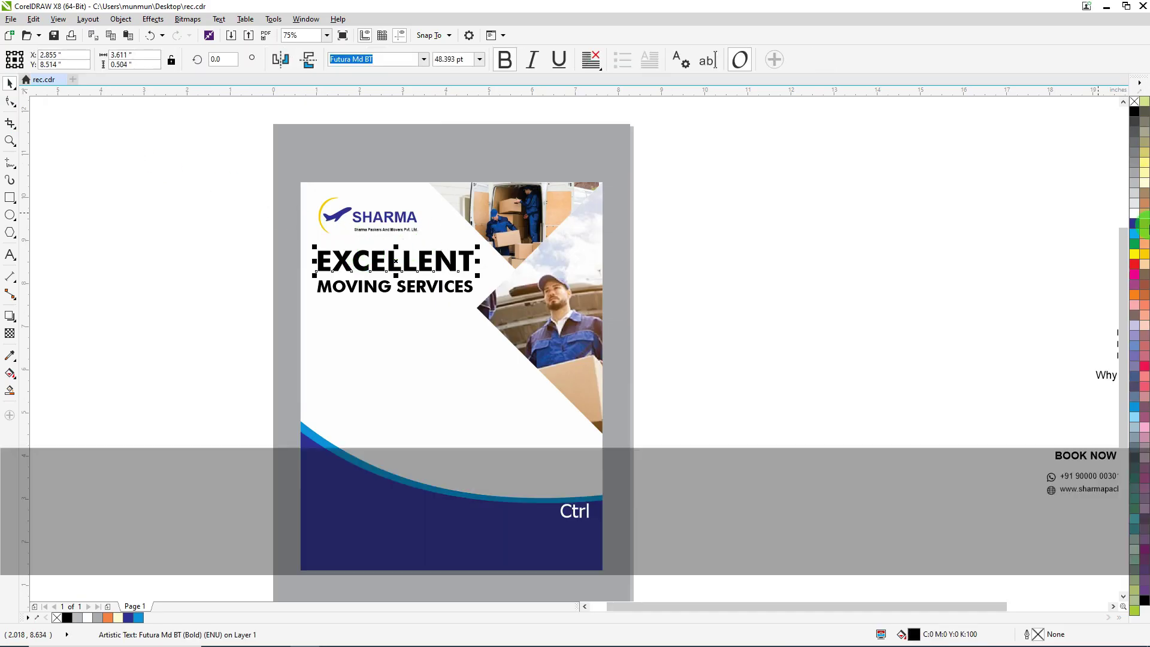
left_click(1134, 264)
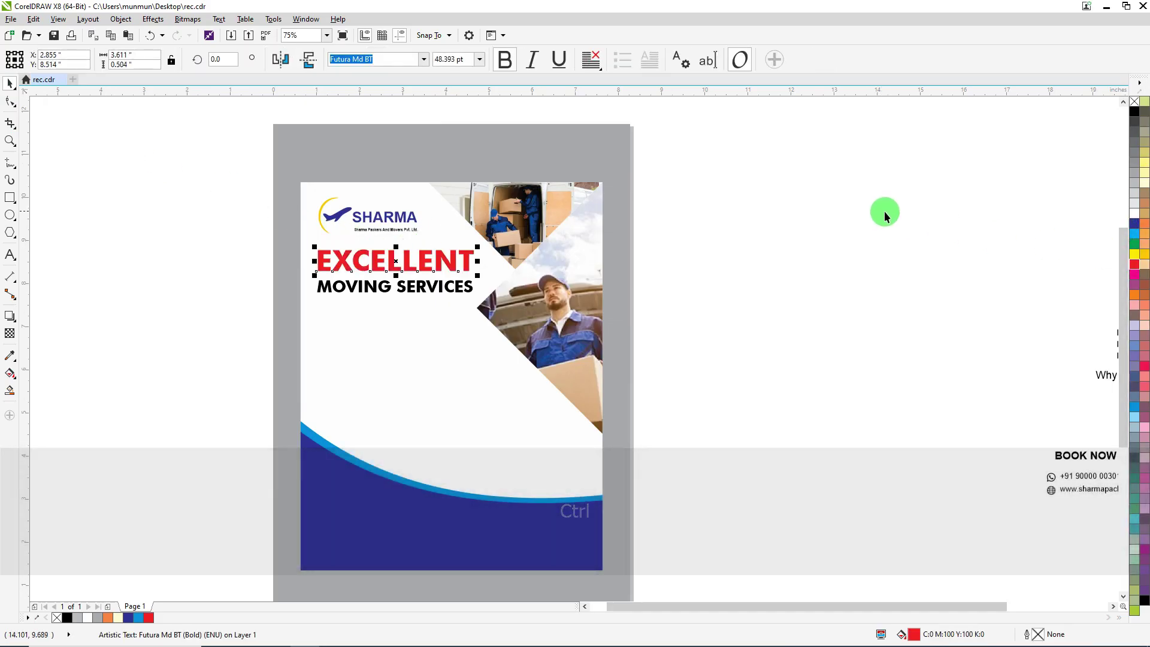
left_click(830, 201)
Step: Place the relocation paragraph below MOVING SERVICES on the flyer and left-align it with that heading
scroll(785, 257, "down", 2)
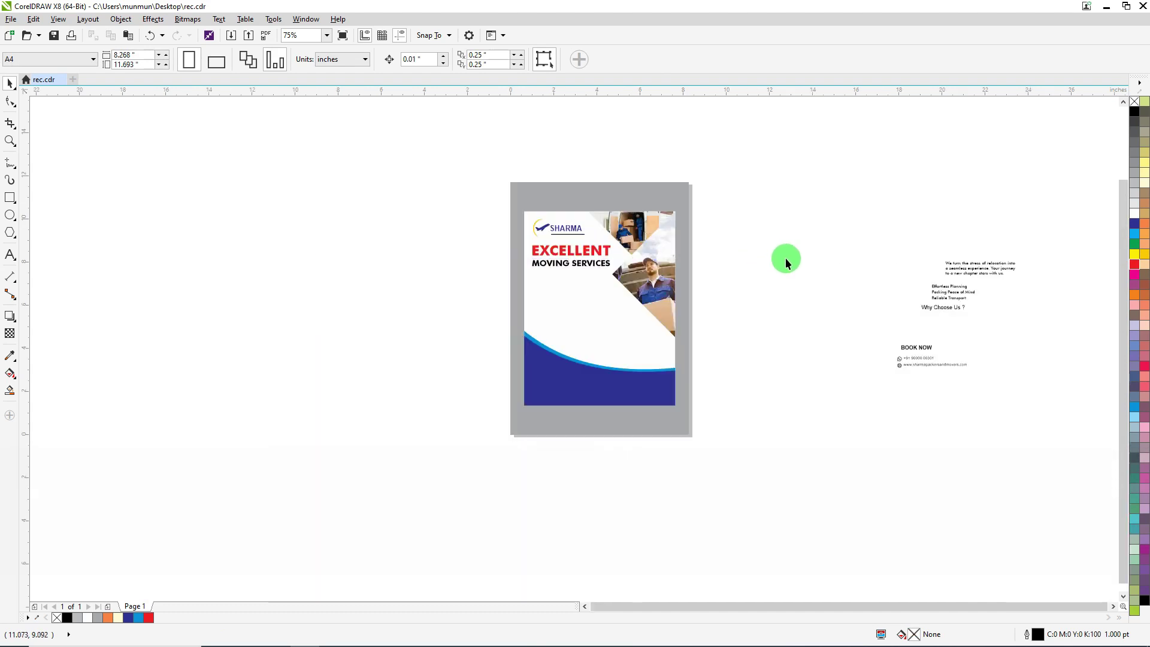
left_click_drag(925, 274, 564, 284)
scroll(571, 270, "up", 2)
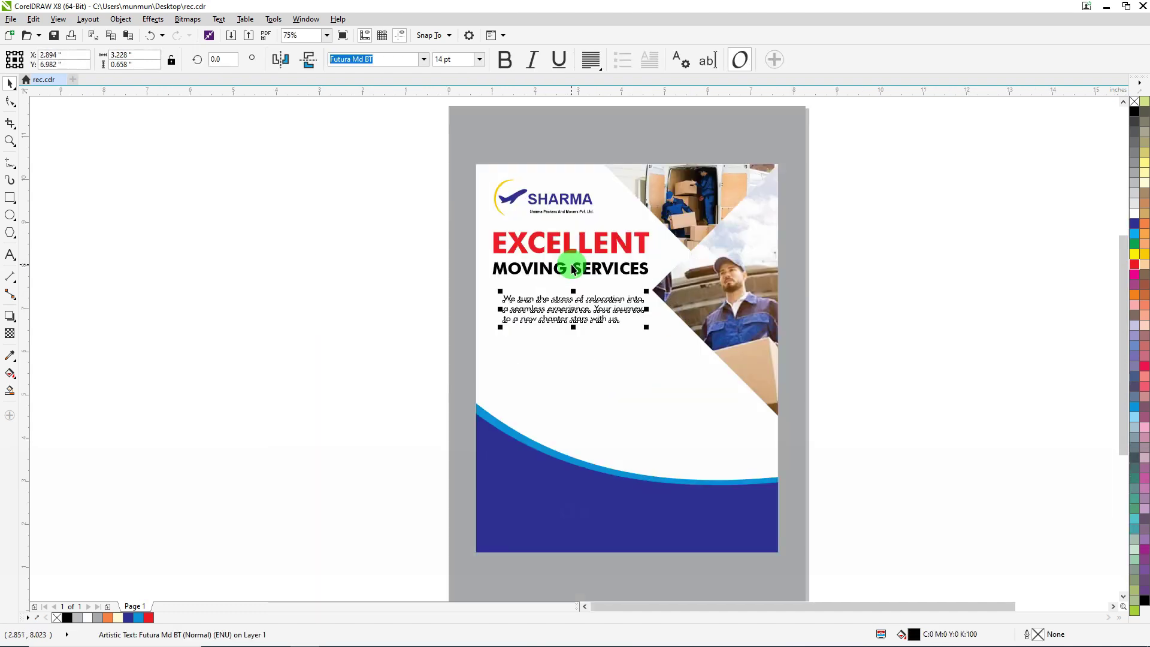
key("shift")
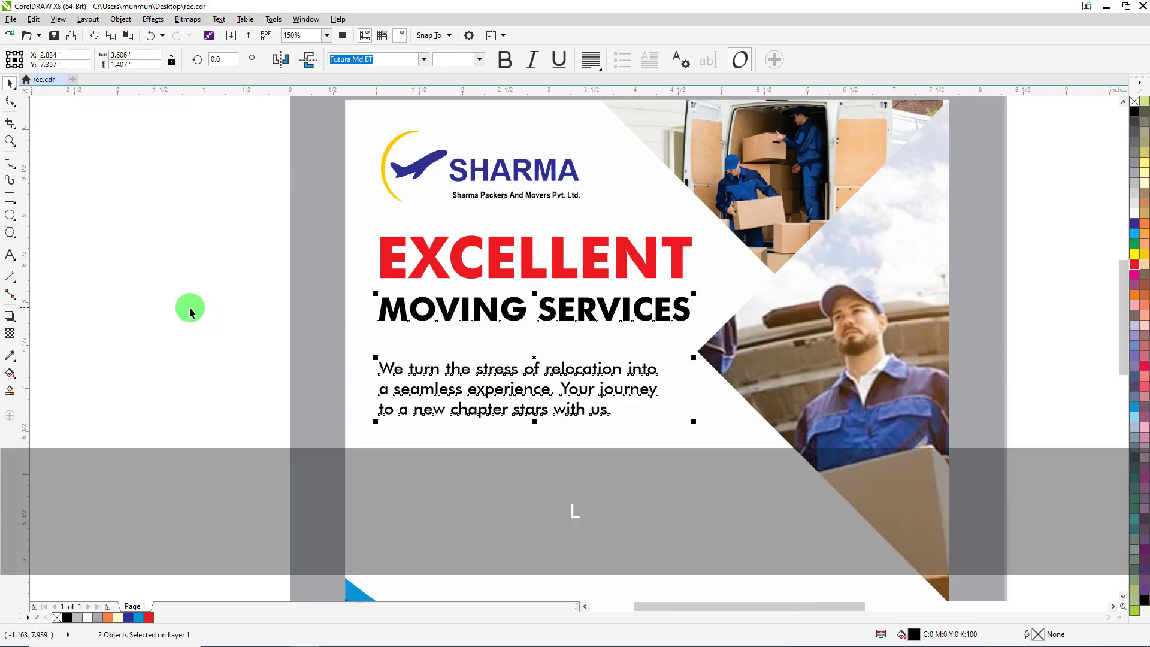
left_click(233, 296)
Step: Nudge the two heading lines and the paragraph down together to widen the gap below the logo
scroll(232, 296, "down", 1)
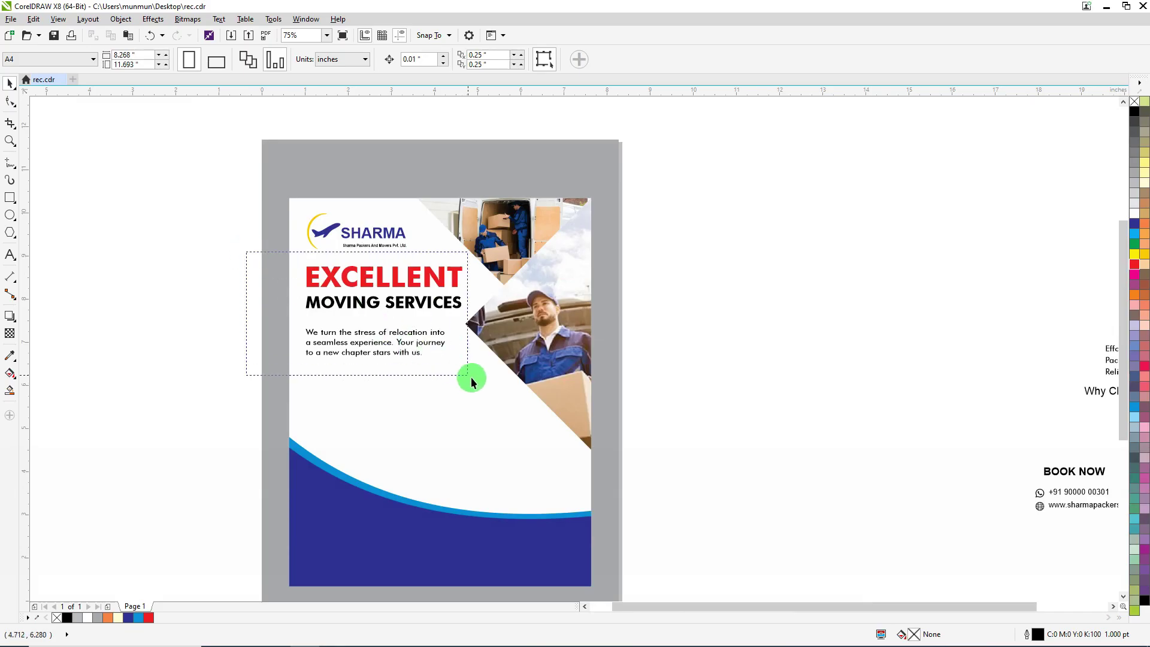
left_click_drag(471, 382, 497, 384)
key("Down")
key("Down")
key("Down")
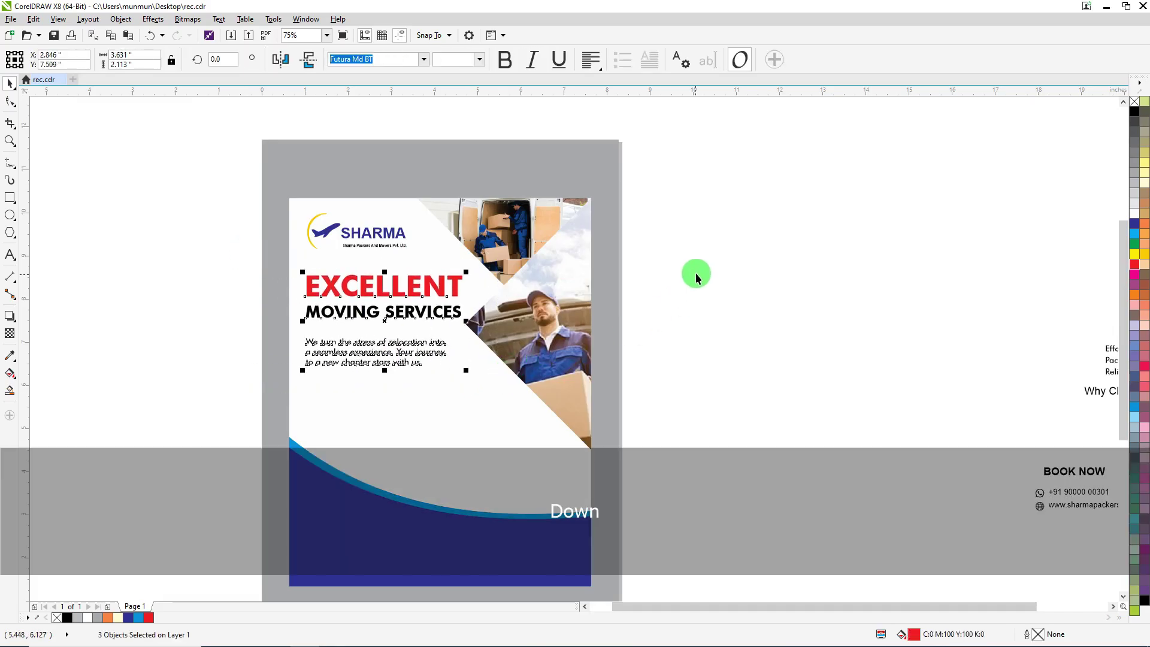
key("Down")
key("Down")
key("Down")
key("Down")
left_click(697, 268)
Step: Nudge the SHARMA logo group slightly down toward the red heading
left_click_drag(203, 167, 462, 276)
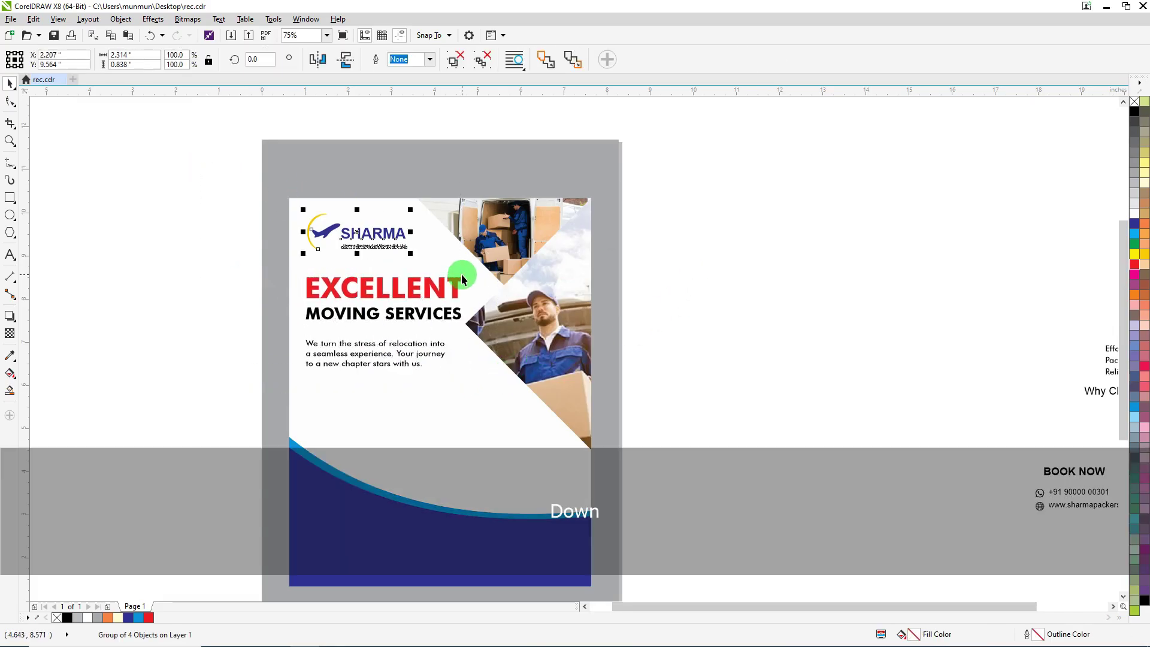
key("Down")
key("Down")
key("Down")
key("Down")
key("Down")
key("Down")
key("Down")
key("Down")
key("Down")
key("Down")
left_click(723, 244)
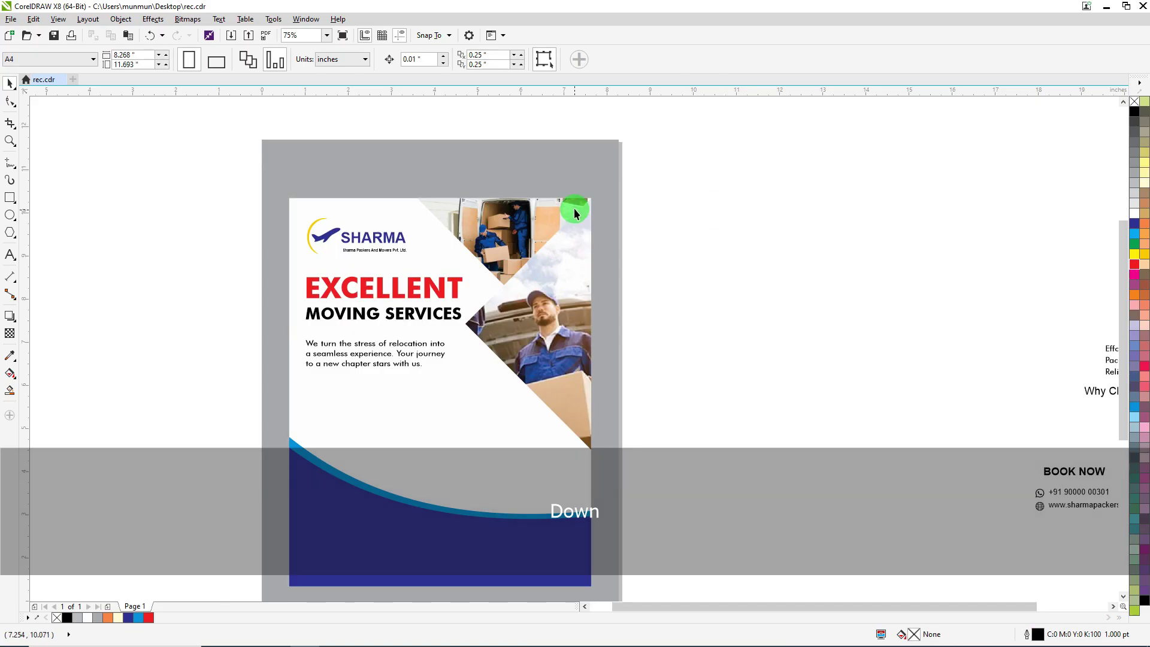
Step: Bring the three-line Effortless Planning list and the Why Choose Us ? text onto the flyer below the paragraph
scroll(574, 207, "down", 2)
left_click_drag(856, 272, 480, 306)
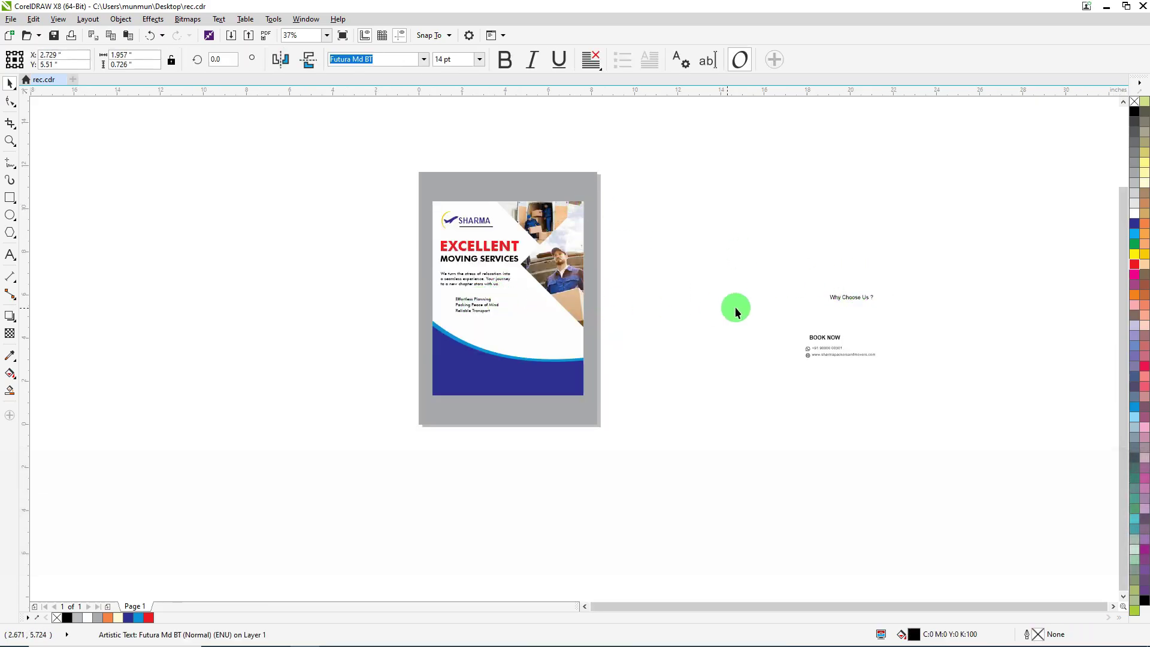
left_click_drag(846, 301, 471, 295)
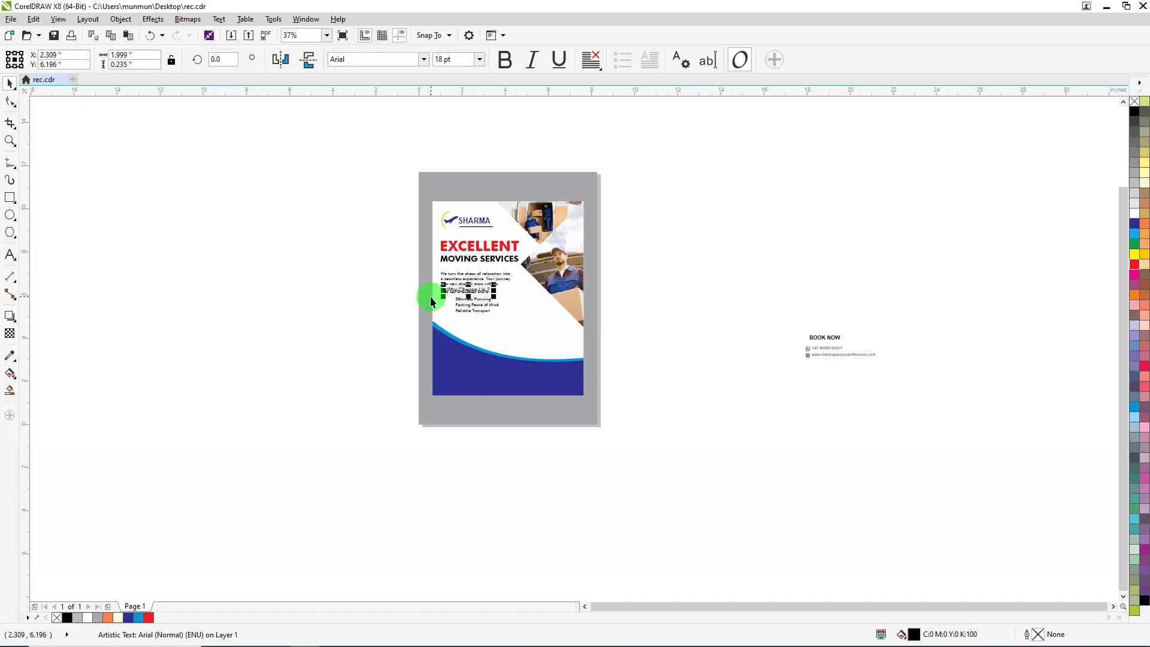
scroll(430, 296, "up", 4)
left_click(546, 313)
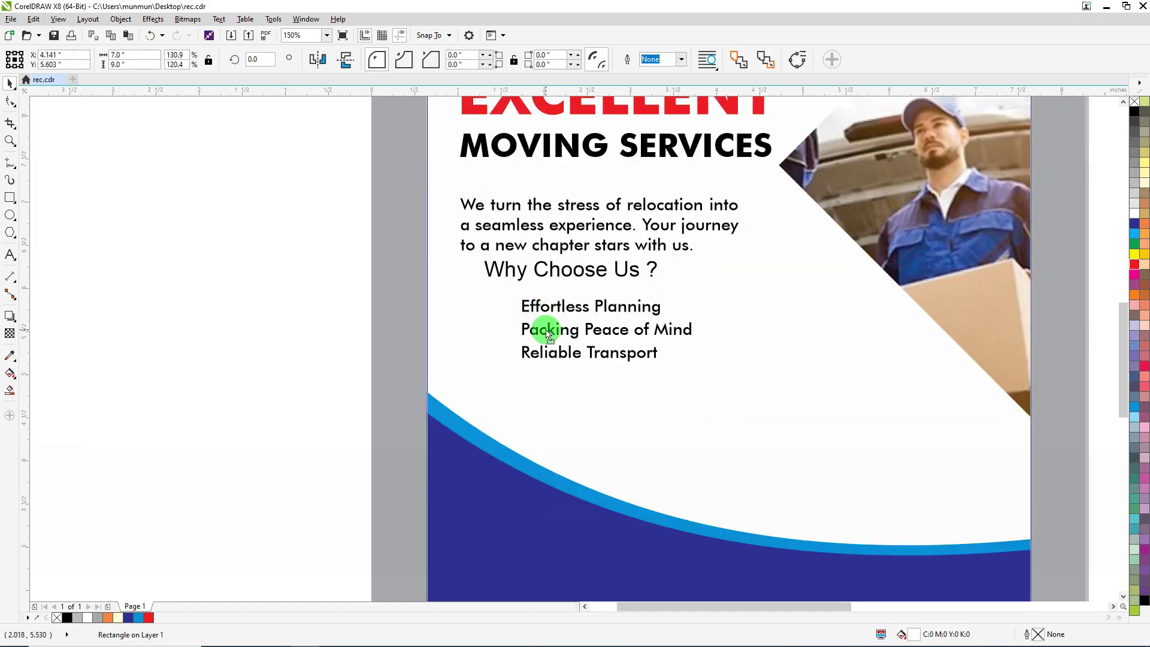
key("ctrl+z")
key("ctrl+z")
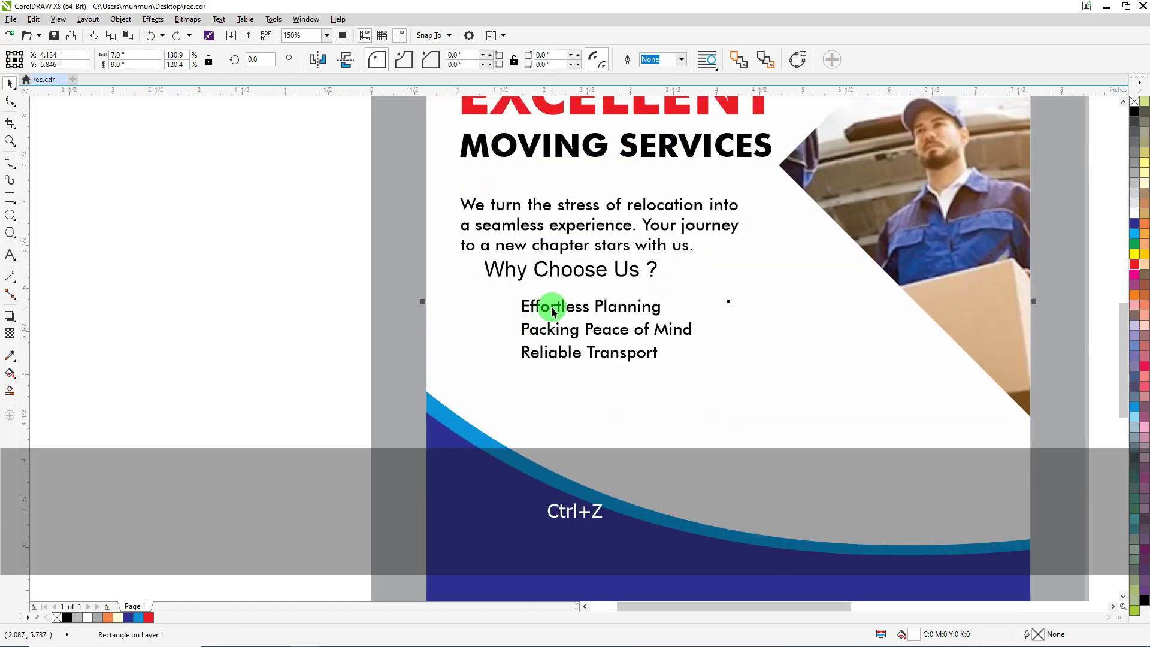
Step: Centre Why Choose Us ? between paragraph and list and draw an outline-free C0 M20 Y100 K0 rectangle about 2.22 by 0.34 inches over it
left_click_drag(520, 270, 505, 282)
scroll(547, 264, "up", 2)
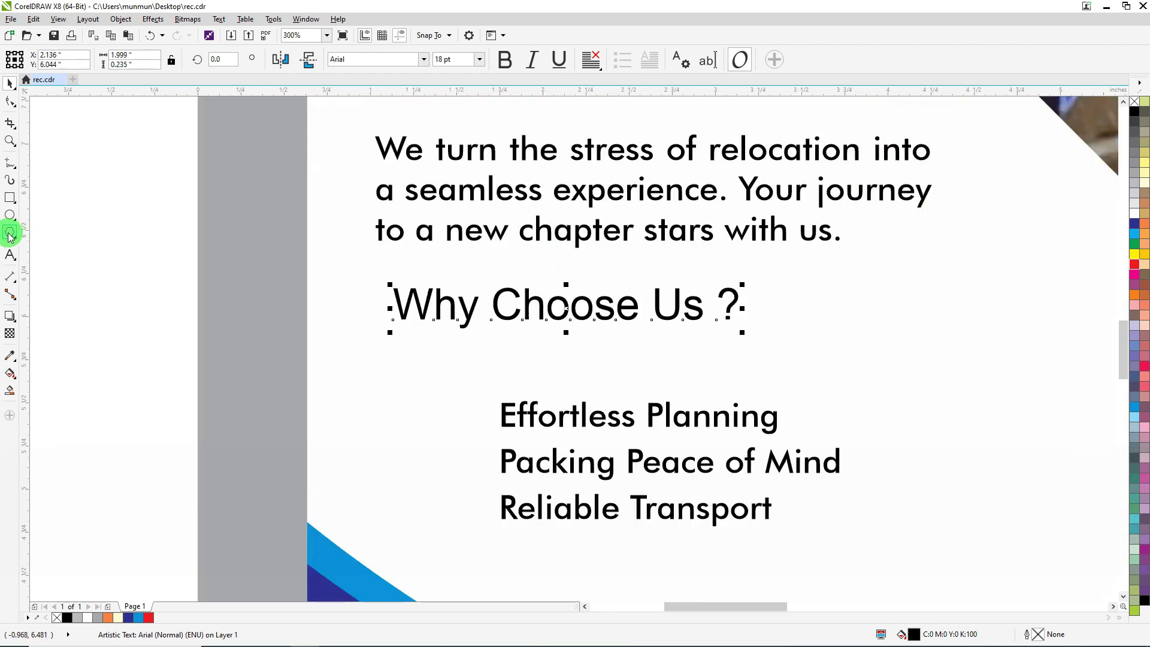
left_click(10, 197)
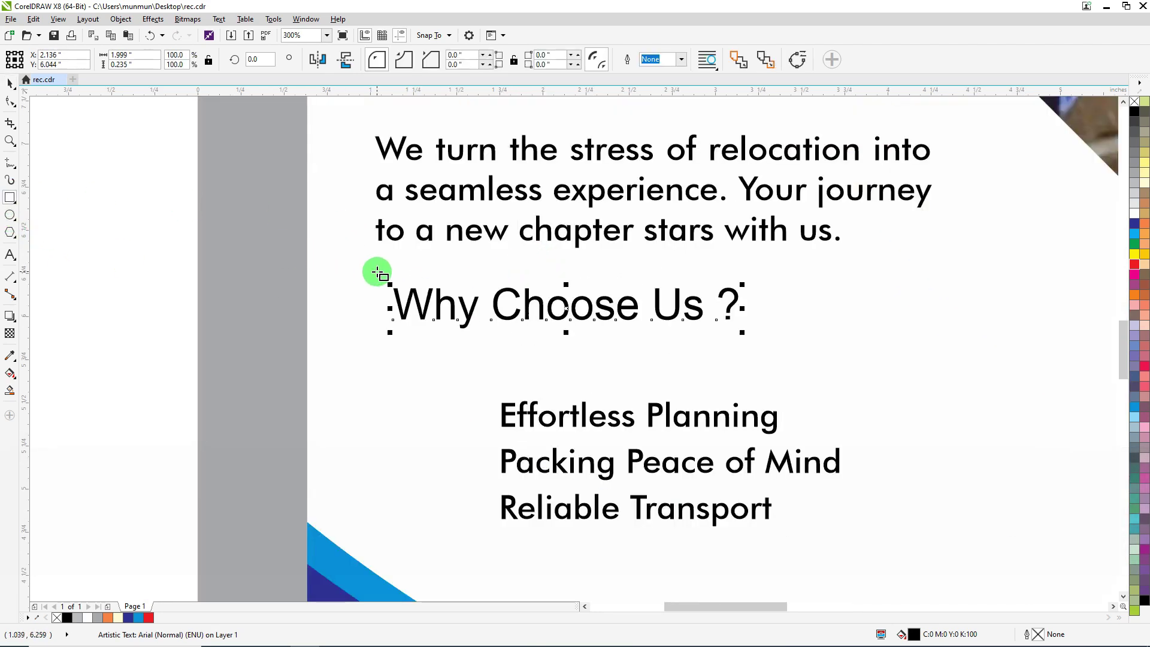
left_click_drag(376, 270, 759, 329)
left_click(1144, 255)
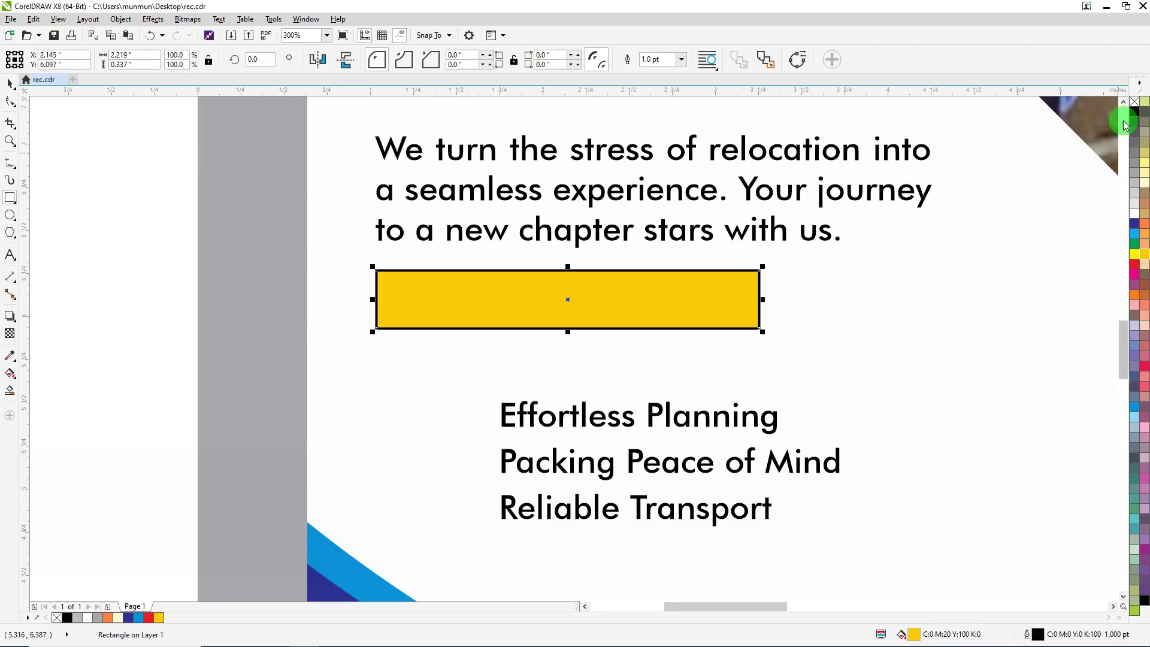
right_click(1134, 102)
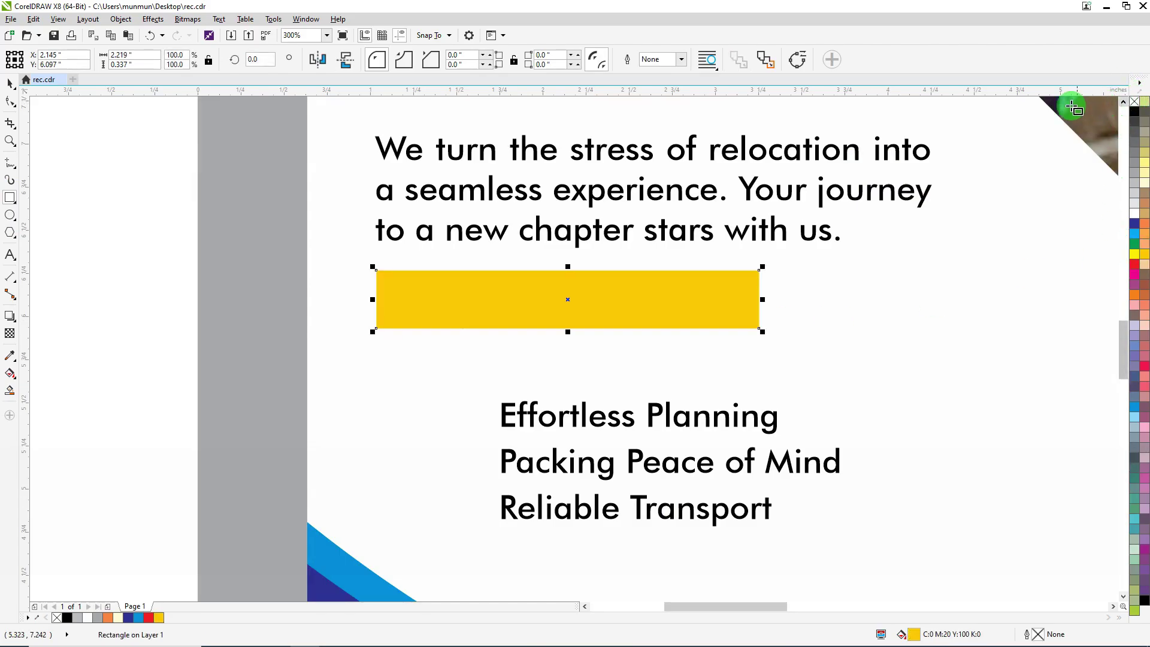